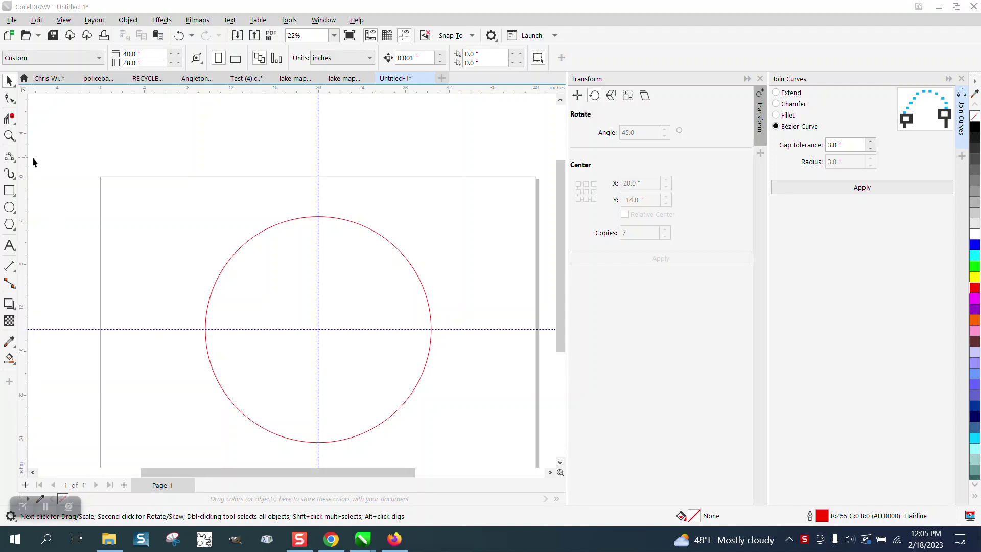
Zoom out, then marquee-zoom onto the page so the red circle fills the view at about 23%
left_click(9, 136)
scroll(215, 211, "down", 2)
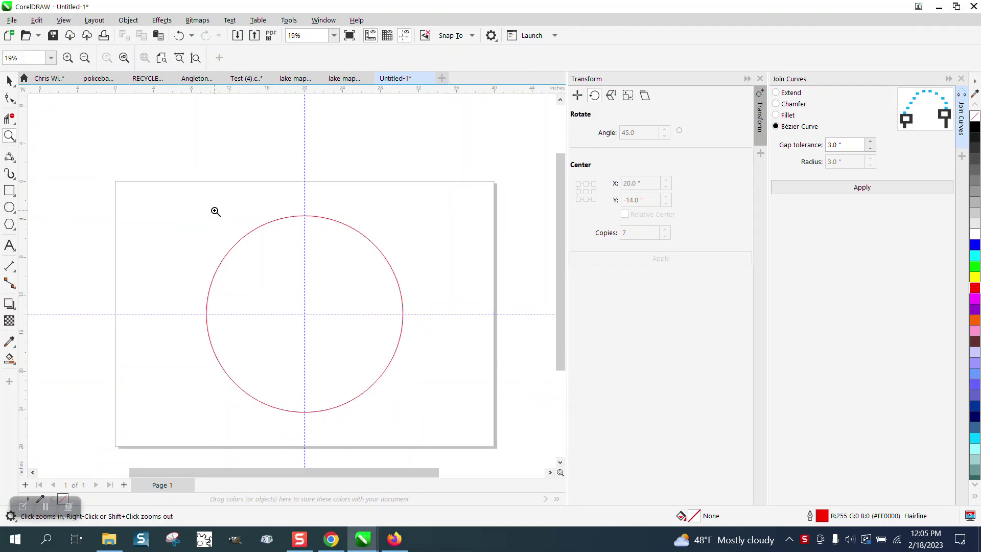
left_click_drag(198, 192, 437, 375)
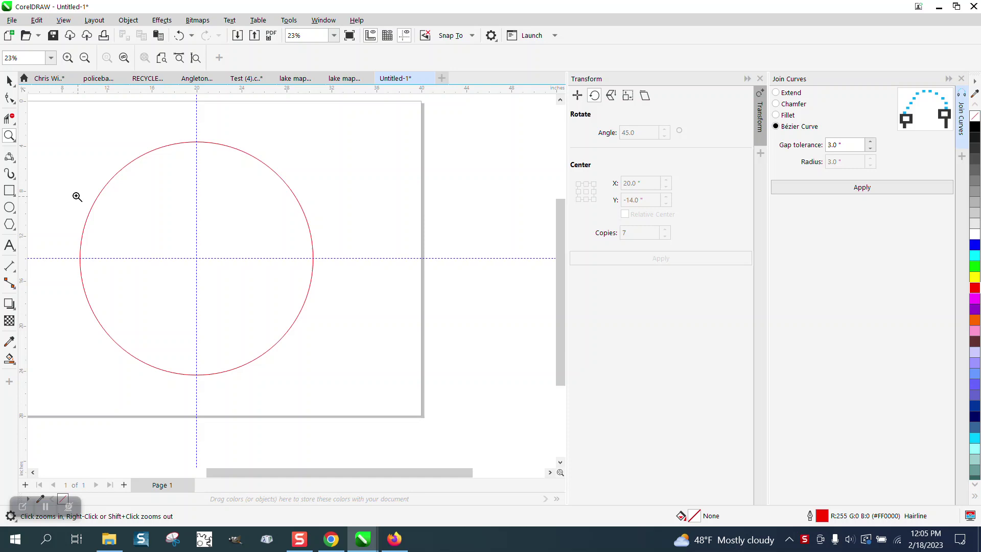
Draw a small arc with the 3-Point Curve tool near the top of the circle
left_click(9, 157)
left_click(56, 237)
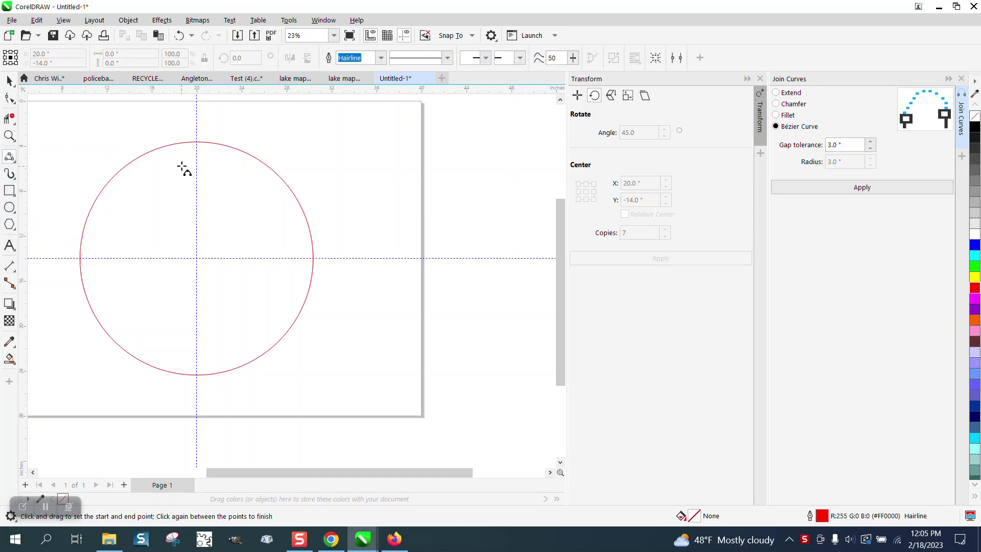
left_click_drag(178, 154, 220, 154)
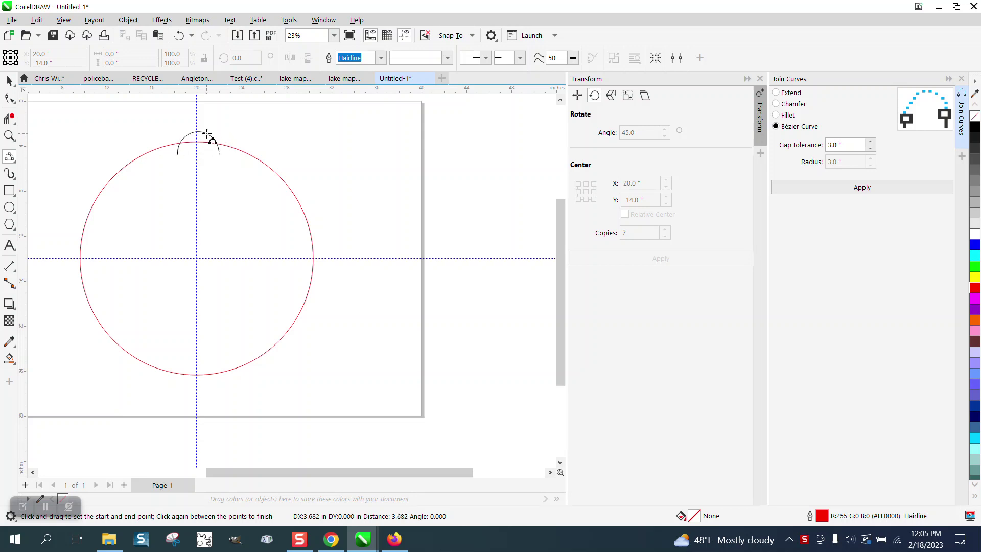
left_click(206, 136)
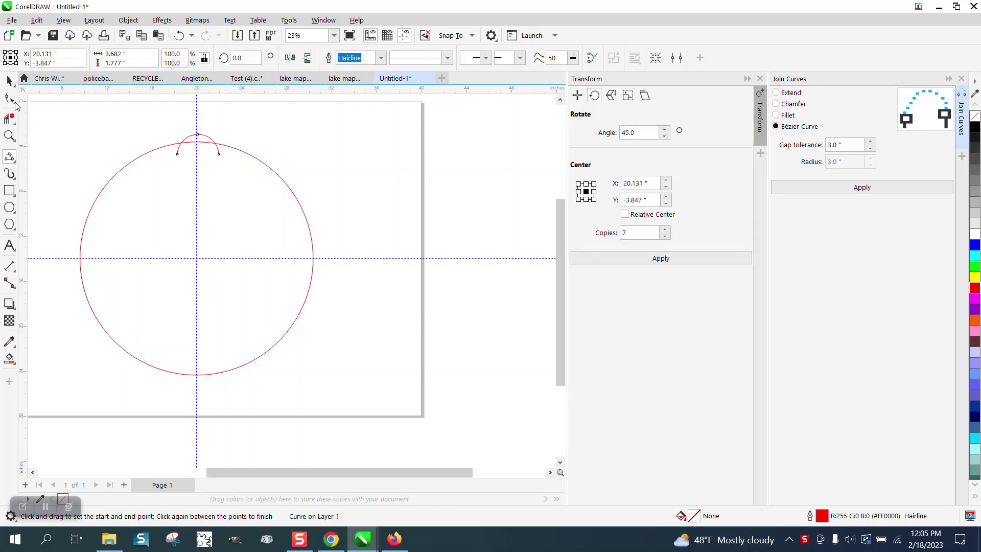
Center the arc on the page (E) and align it to the circle's top (T)
left_click(9, 80)
key("e")
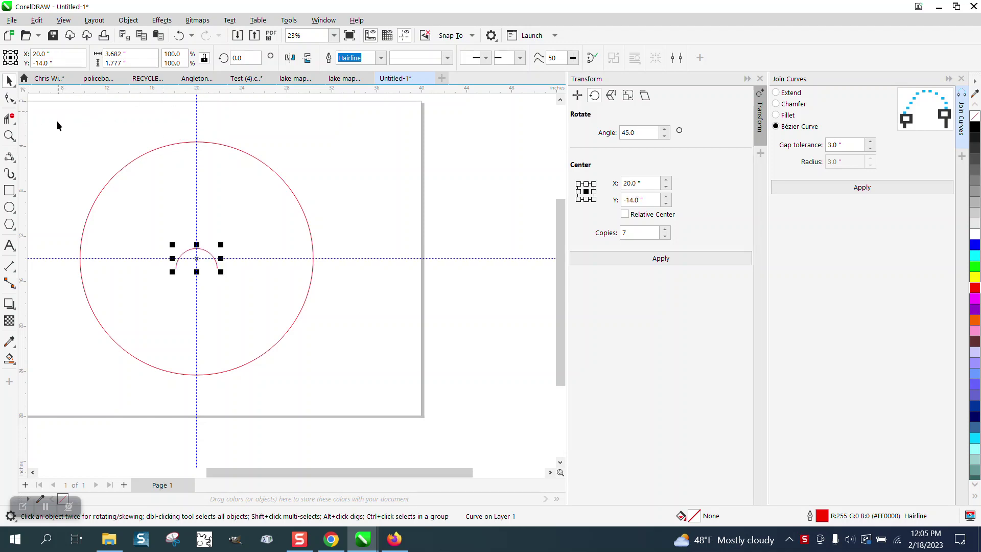
left_click_drag(57, 121, 409, 413)
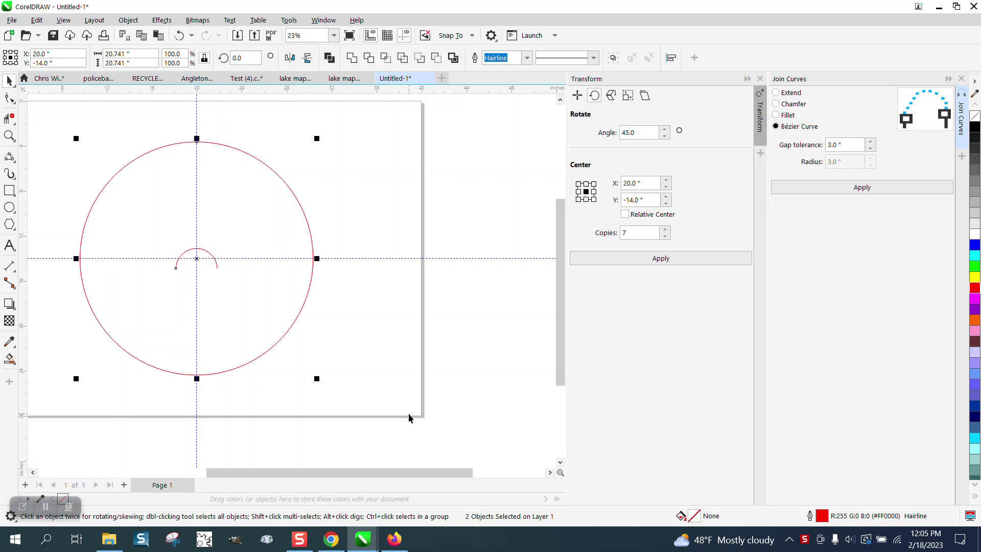
key("t")
left_click(290, 163)
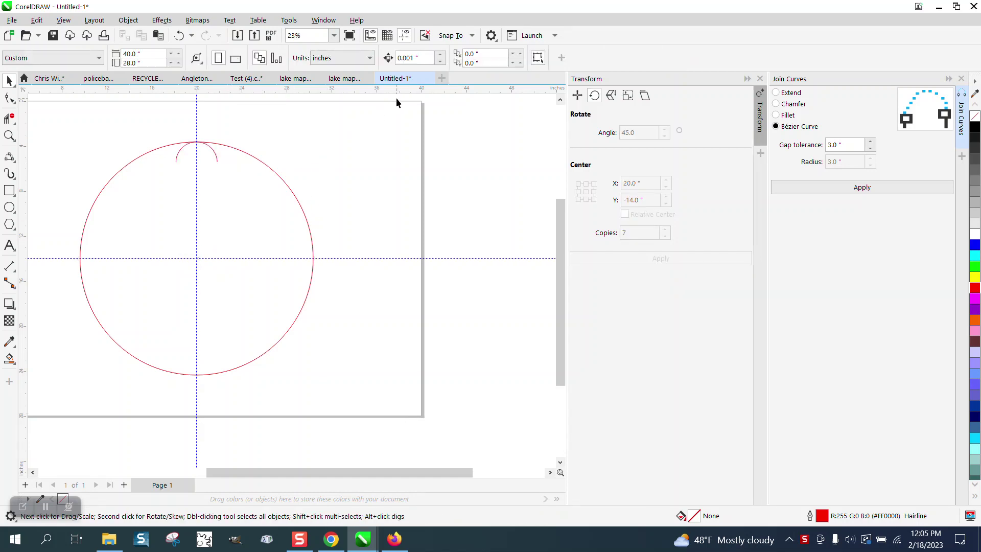
Set the nudge distance to 1.5" and nudge the arc up onto the circle's outline
left_click(214, 154)
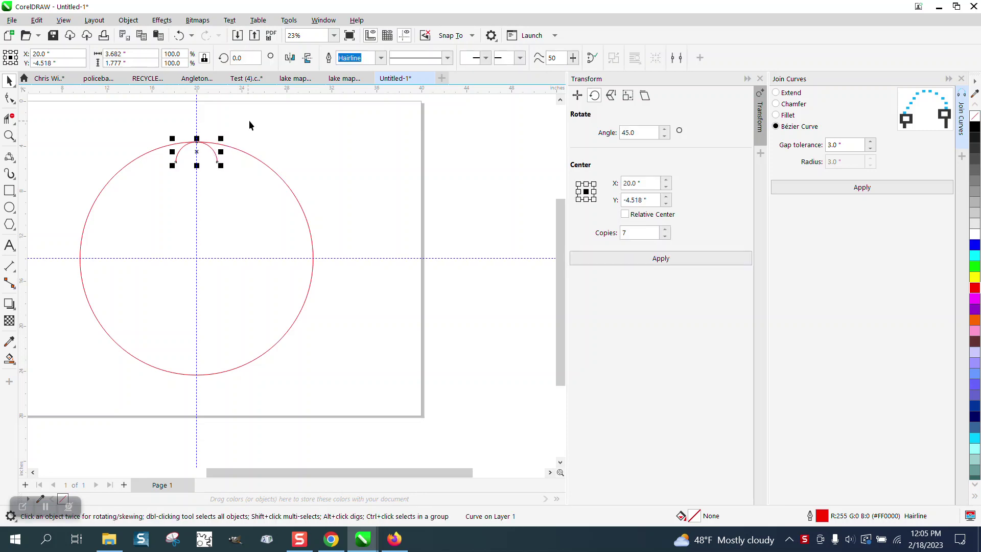
left_click(259, 121)
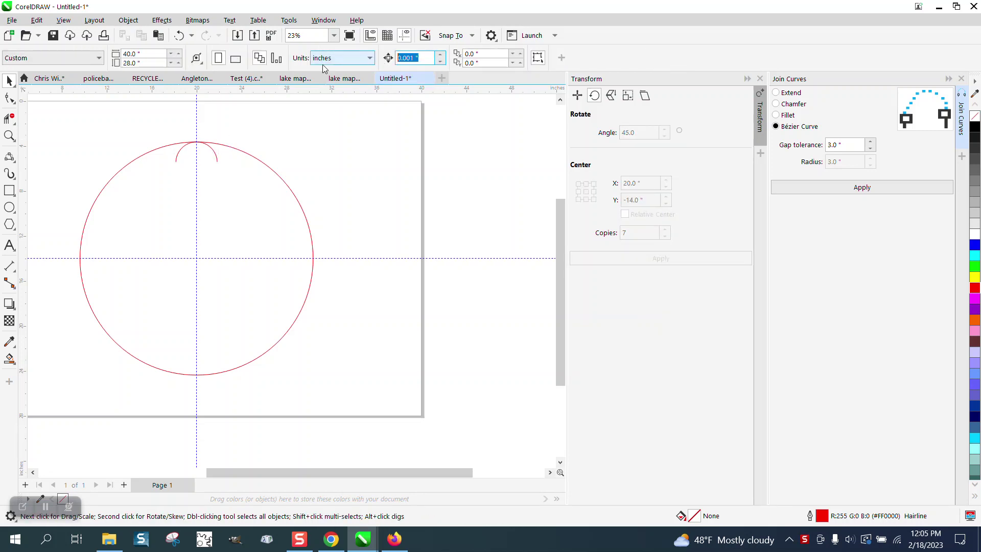
type("1.5")
left_click(216, 158)
key("Up")
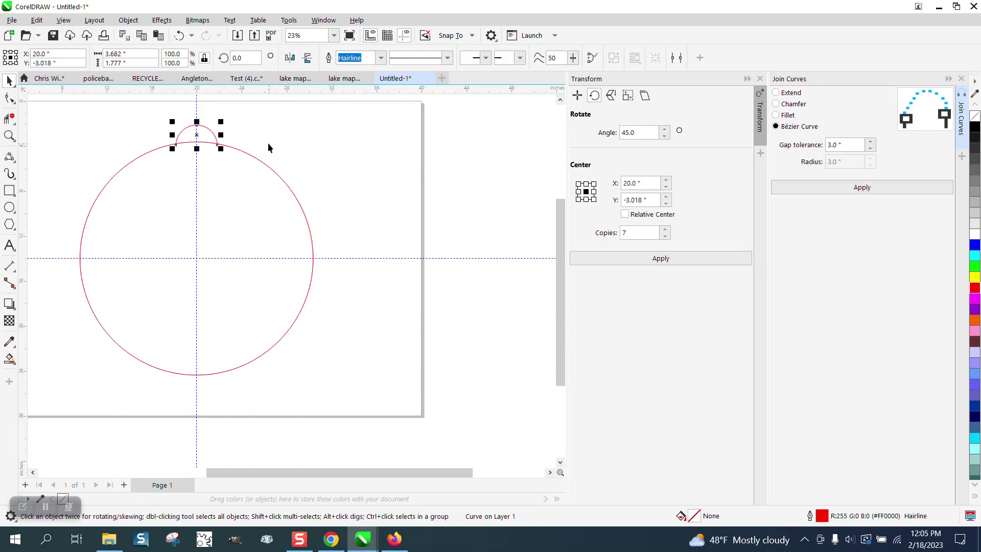
left_click(9, 136)
left_click_drag(147, 121, 310, 203)
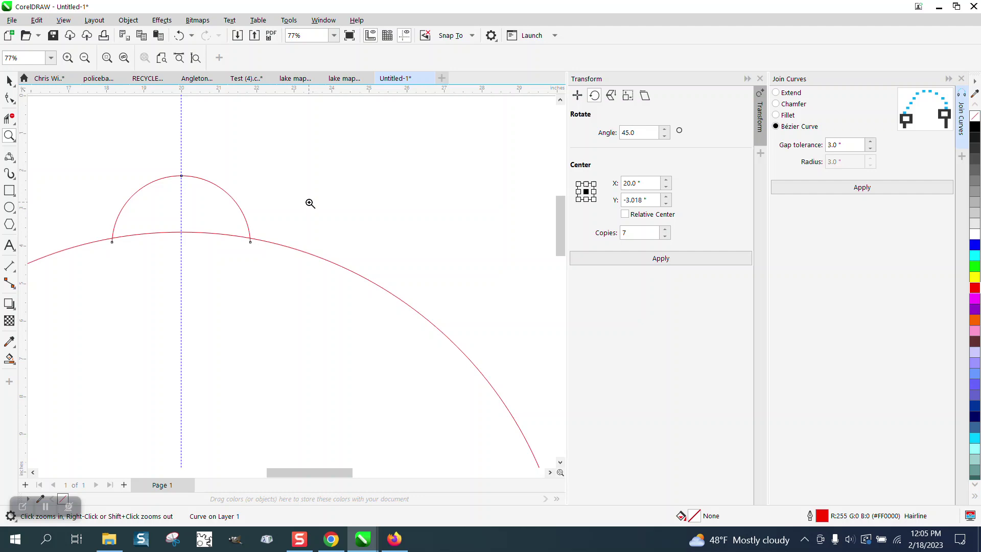
scroll(256, 221, "down", 6)
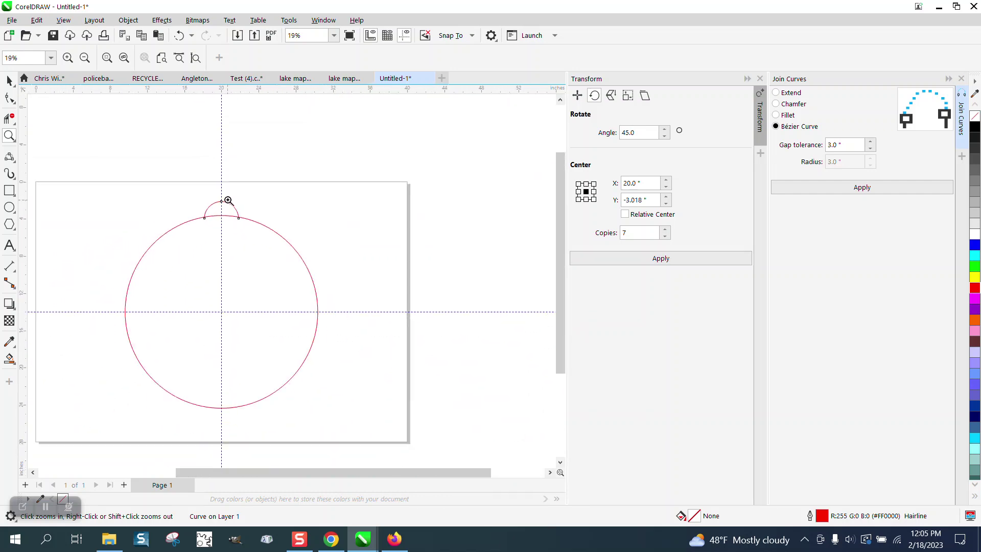
left_click(9, 81)
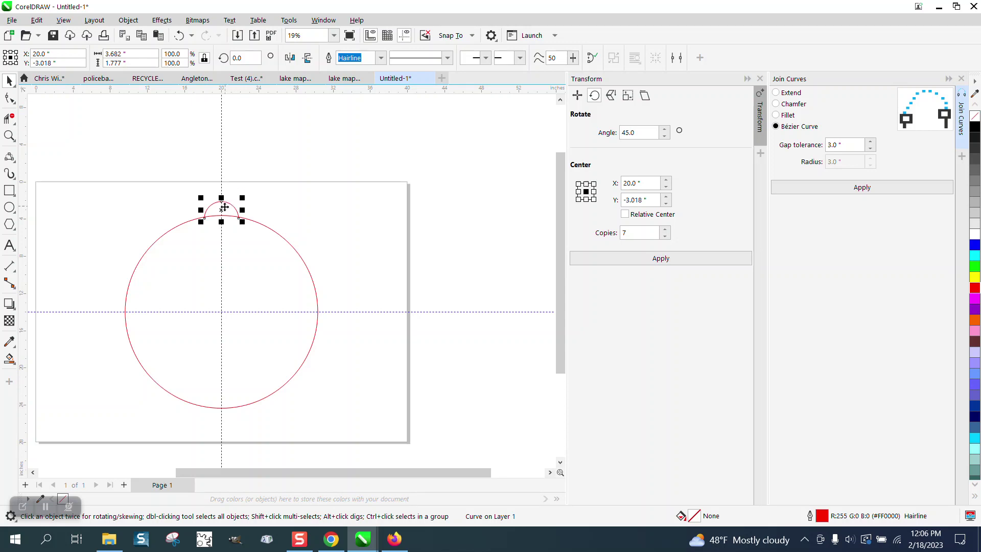
Zoom in and drag the arc's top node handle with the Shape tool so the peak leans sideways
left_click(10, 136)
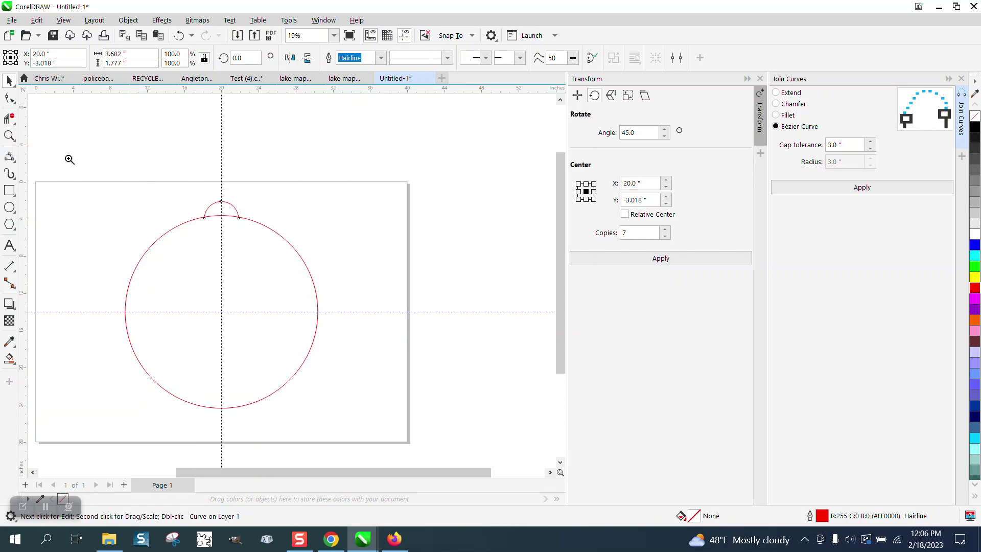
left_click_drag(187, 188, 280, 230)
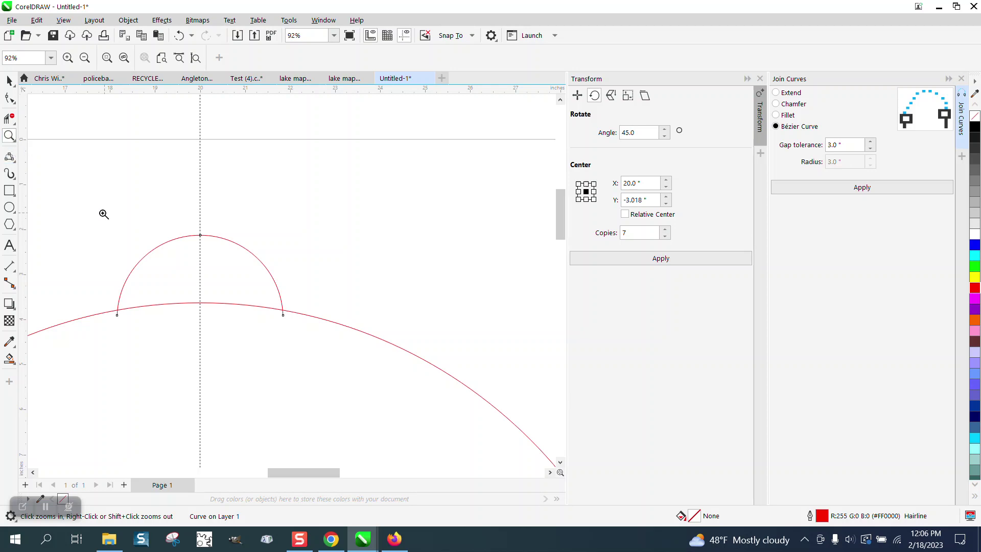
left_click_drag(84, 206, 401, 337)
left_click(10, 98)
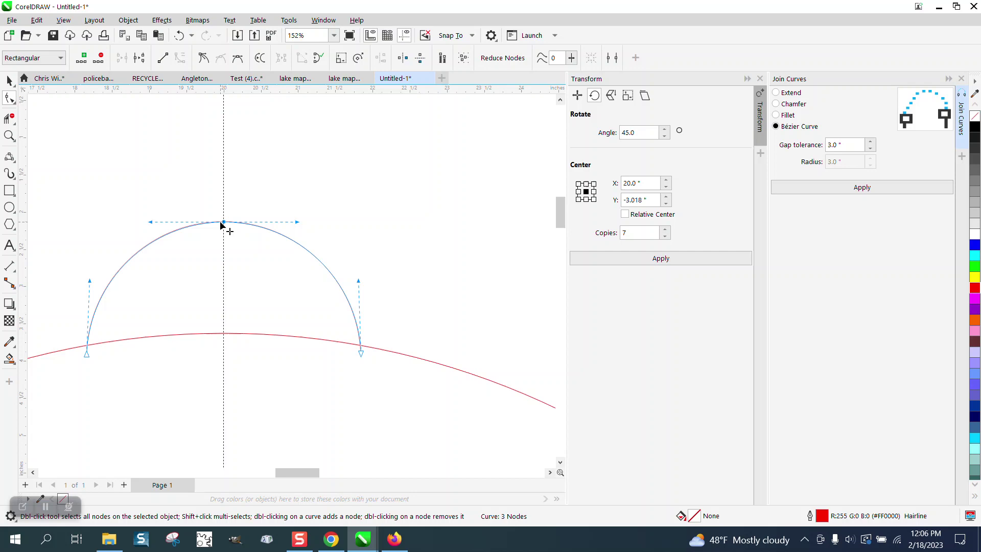
left_click_drag(297, 222, 229, 179)
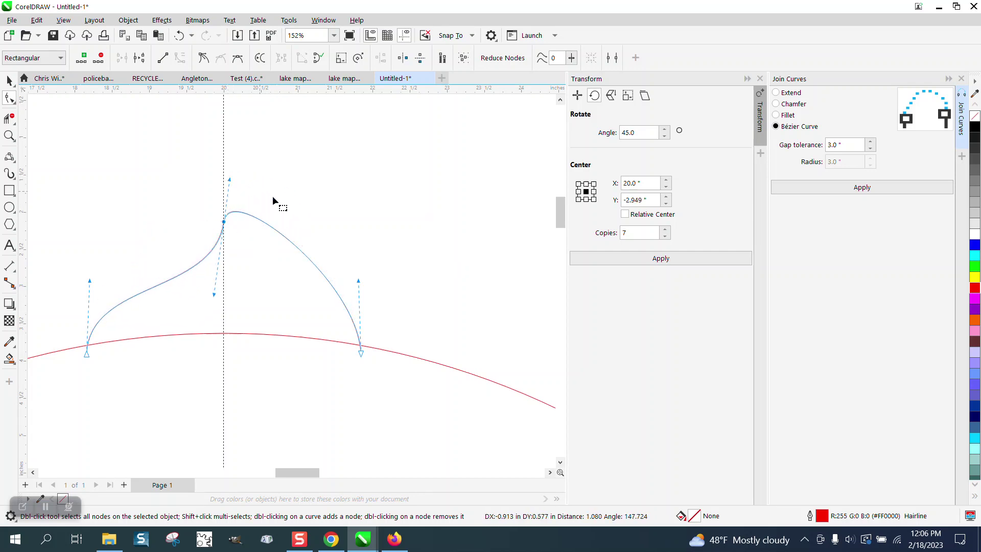
key("space")
scroll(184, 198, "down", 5)
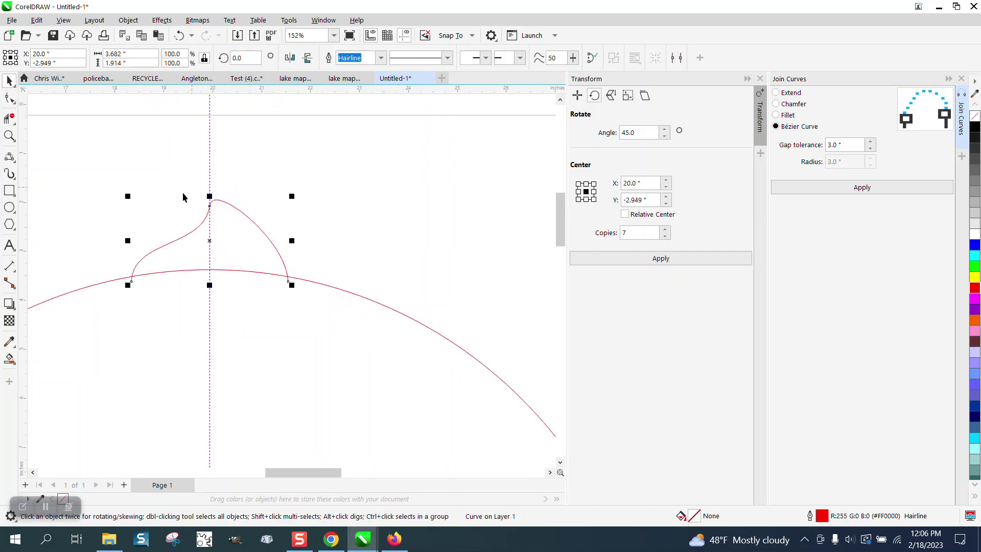
Move the petal curve's rotation center to the circle's center
left_click(193, 223)
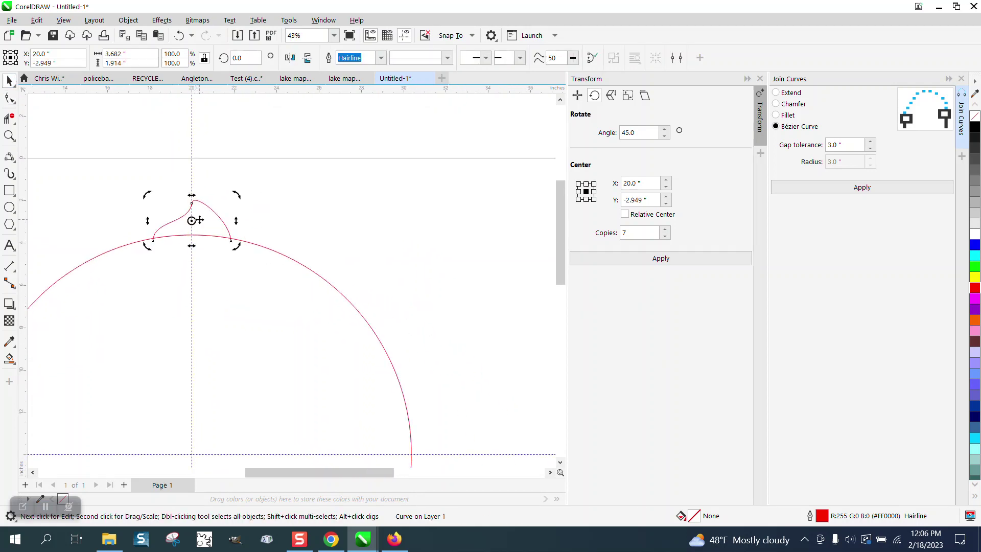
scroll(194, 221, "down", 2)
left_click_drag(197, 218, 197, 352)
left_click(214, 217)
left_click(214, 218)
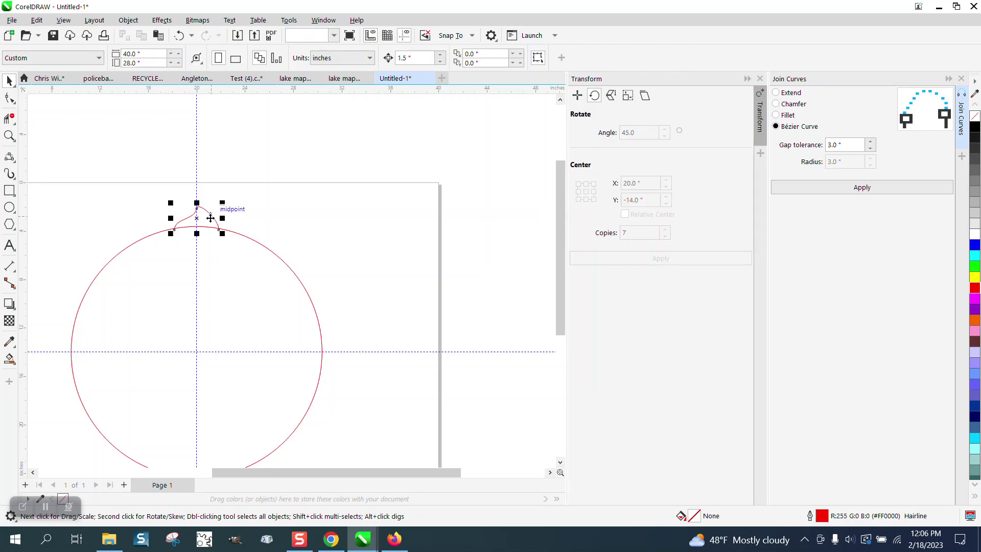
left_click(197, 218)
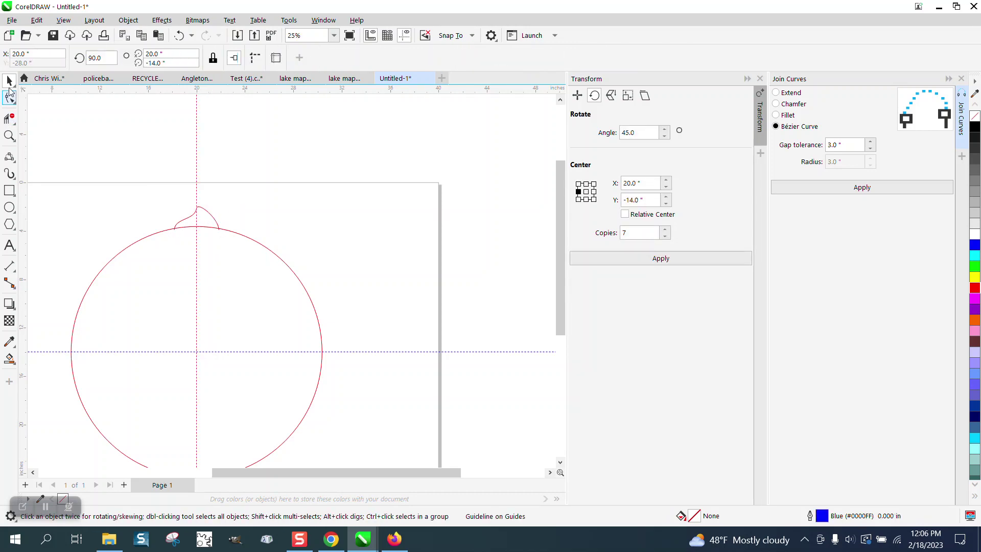
left_click(208, 218)
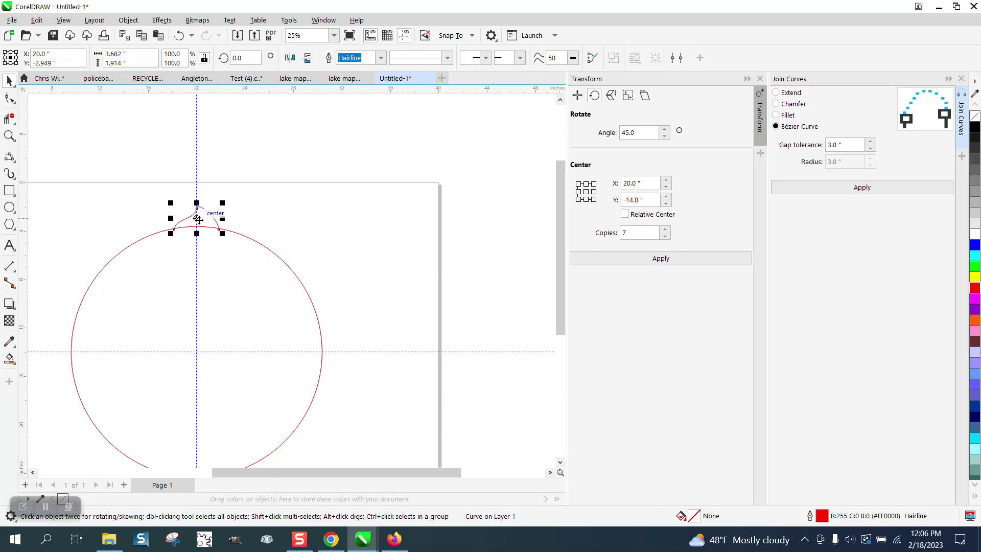
left_click(196, 218)
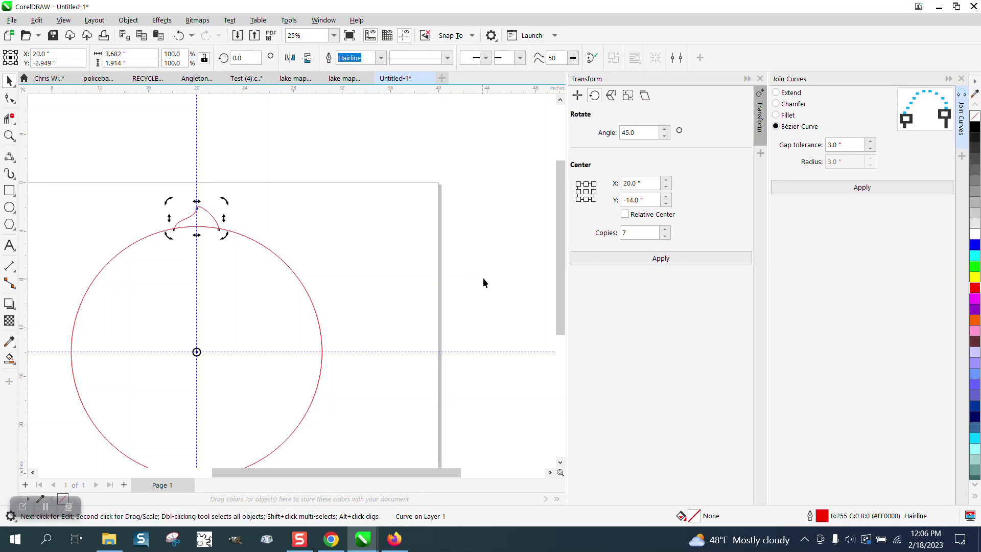
Apply a 45° Transform rotation with 7 copies, then undo the copies
left_click(633, 133)
left_click(667, 259)
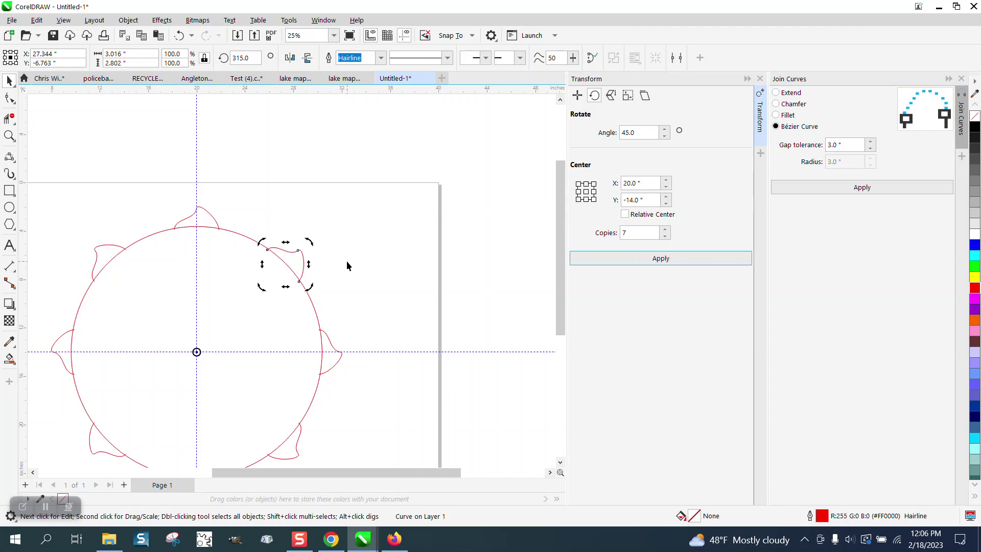
left_click(178, 35)
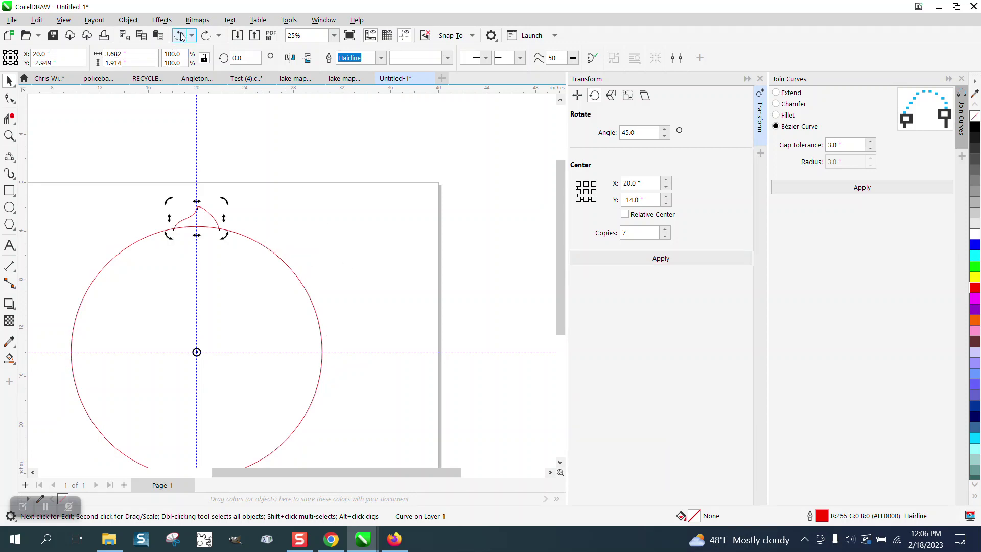
Stretch the arc to about 197% of its width by dragging its right handle
left_click(9, 136)
left_click(337, 302)
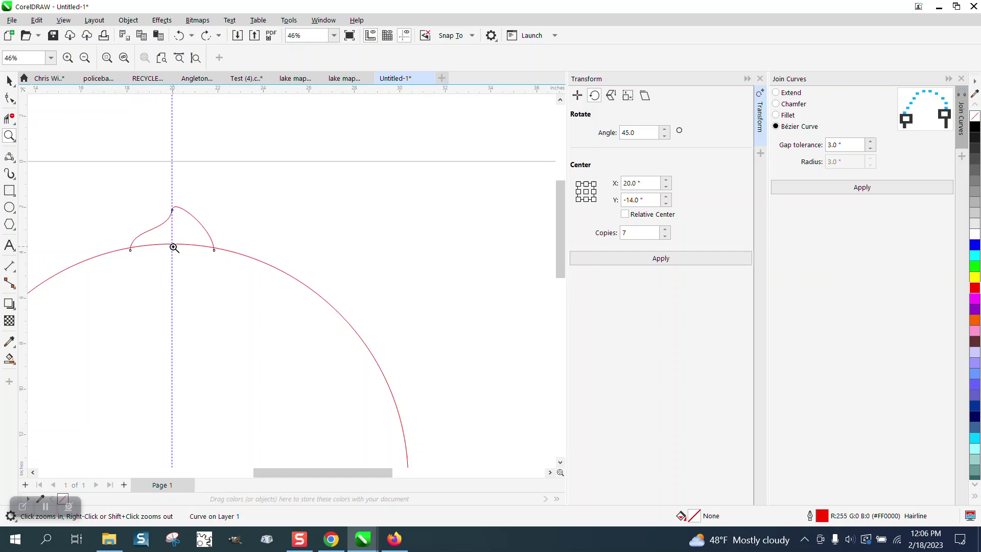
left_click(13, 103)
left_click(9, 81)
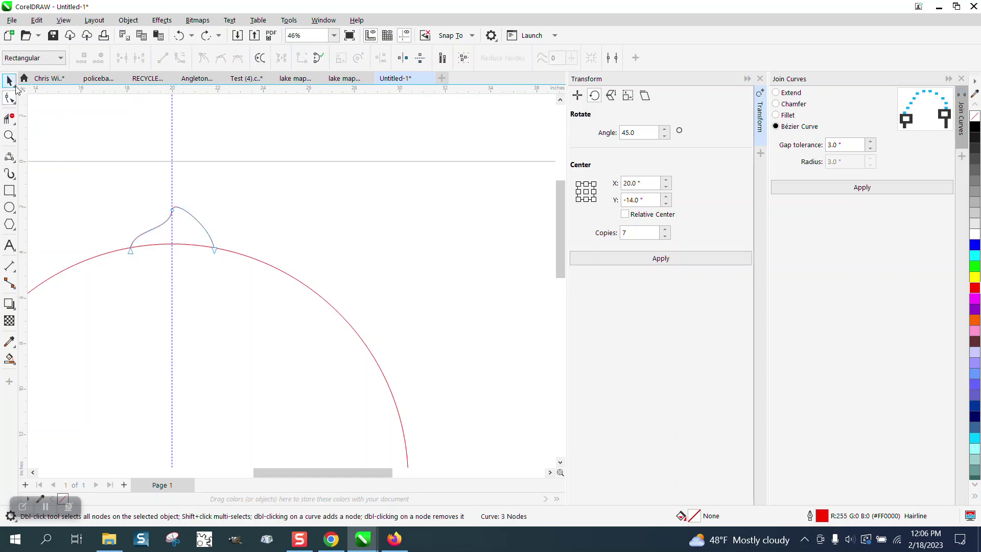
left_click_drag(218, 229, 300, 250)
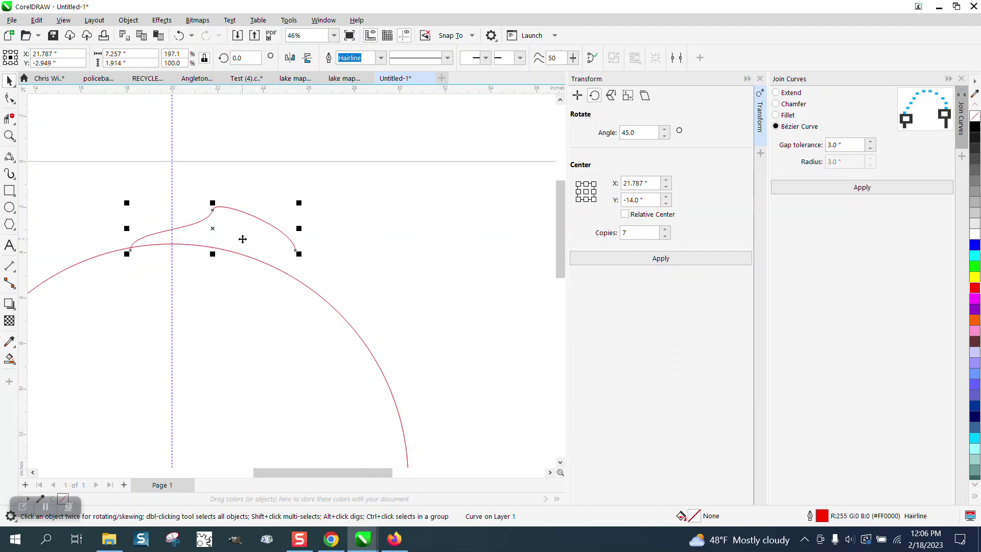
Center the widened arc (P) and align its top with the circle's top (T)
key("p")
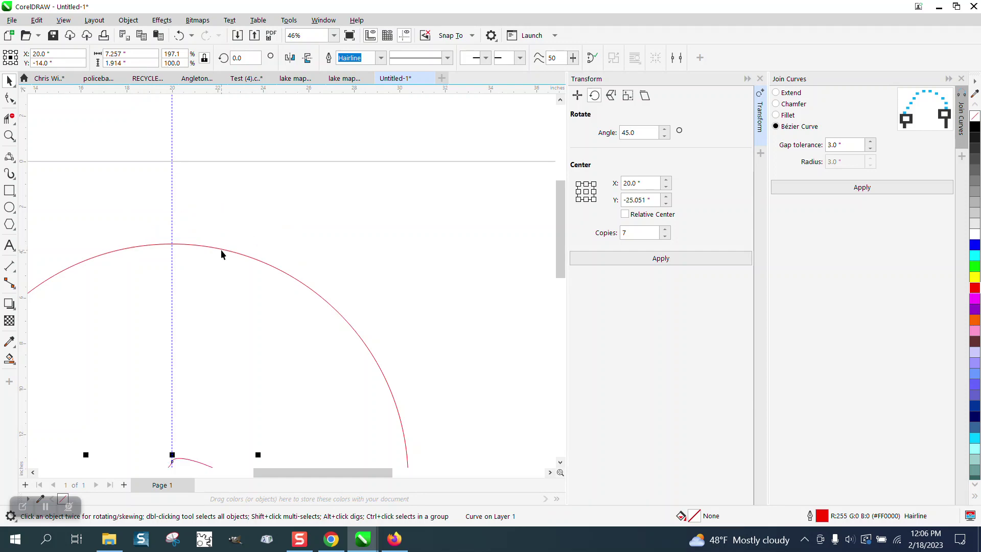
left_click(239, 253)
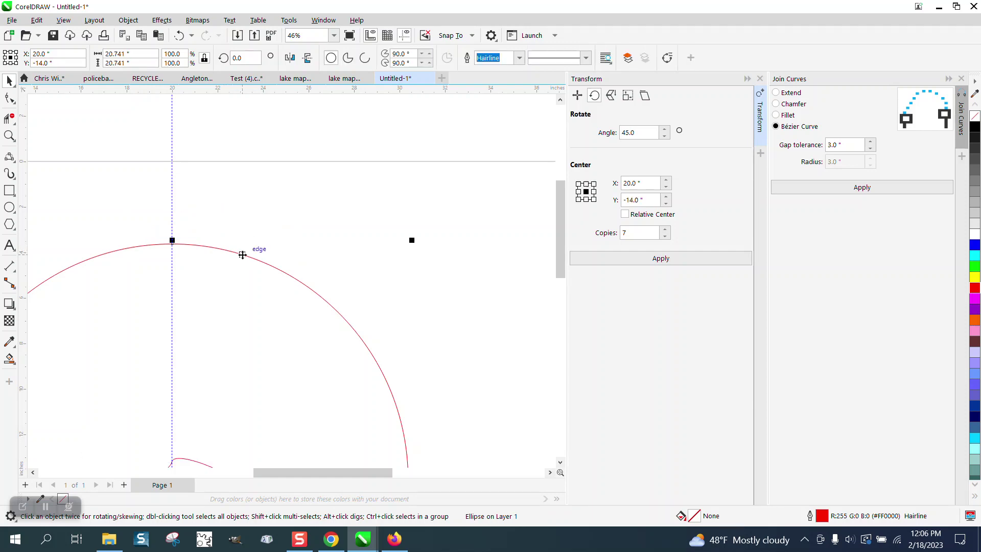
scroll(240, 254, "down", 4)
left_click_drag(117, 237, 350, 422)
key("t")
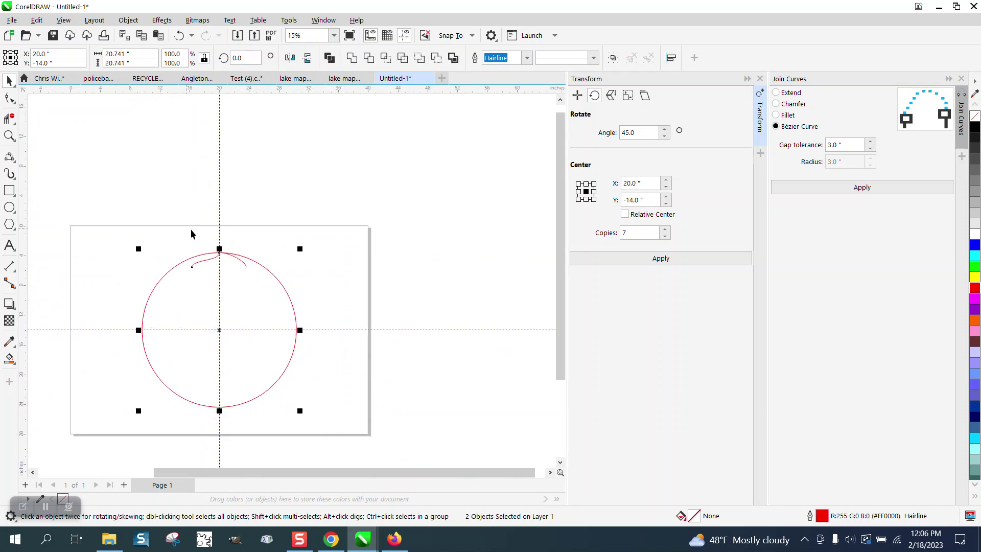
left_click(9, 136)
left_click_drag(143, 197, 225, 292)
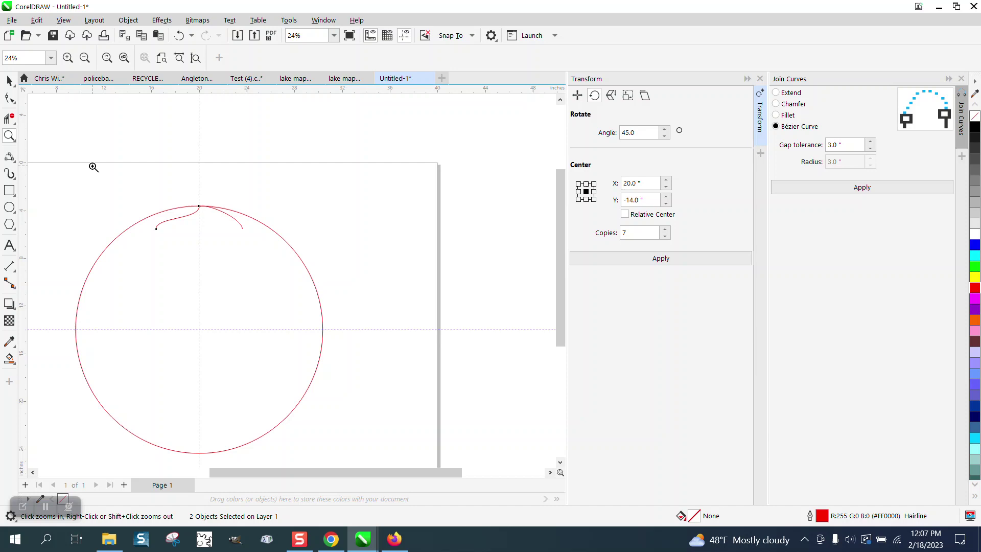
Drag the arc slightly upward above the circle
left_click(9, 81)
left_click(230, 194)
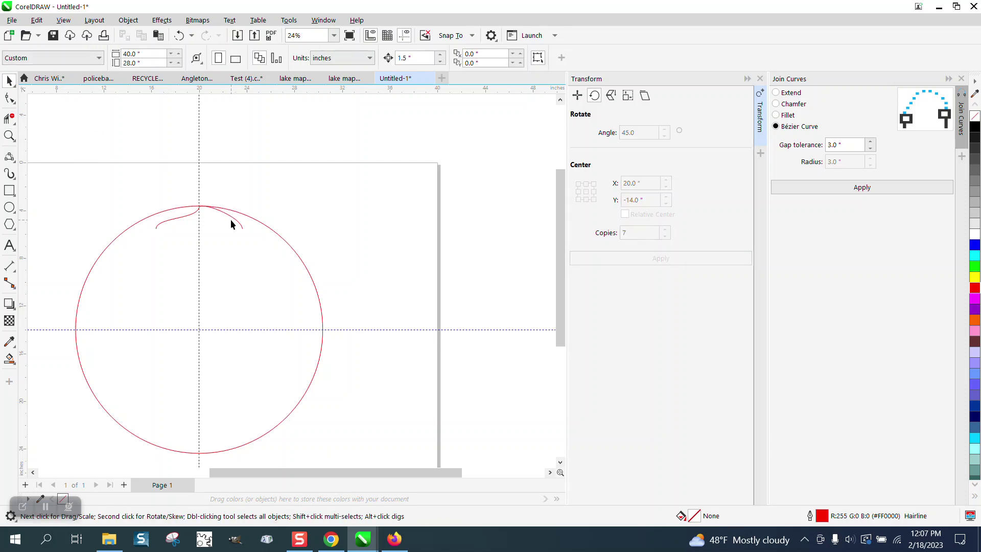
left_click_drag(231, 219, 233, 208)
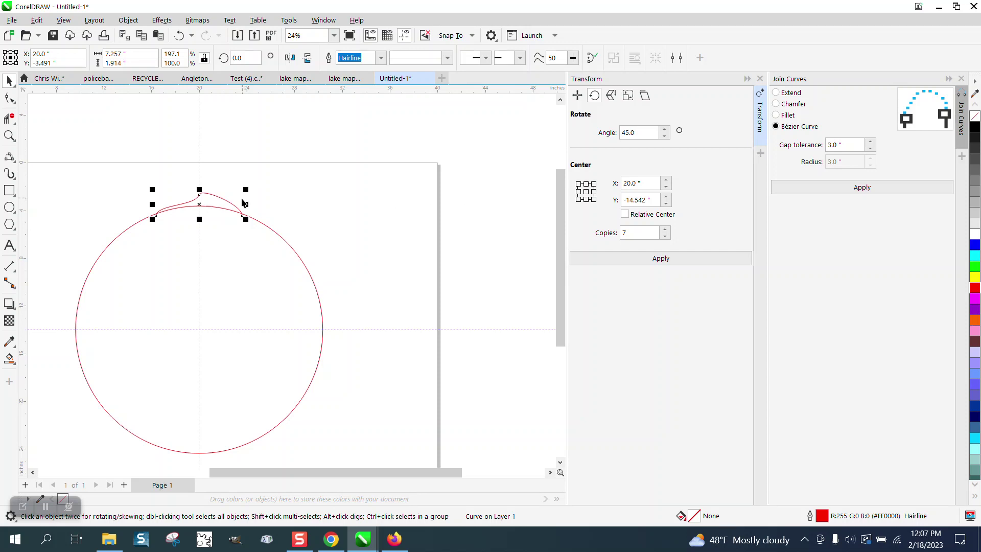
Create seven 45° rotated copies of the arc around the circle's center
left_click(204, 201)
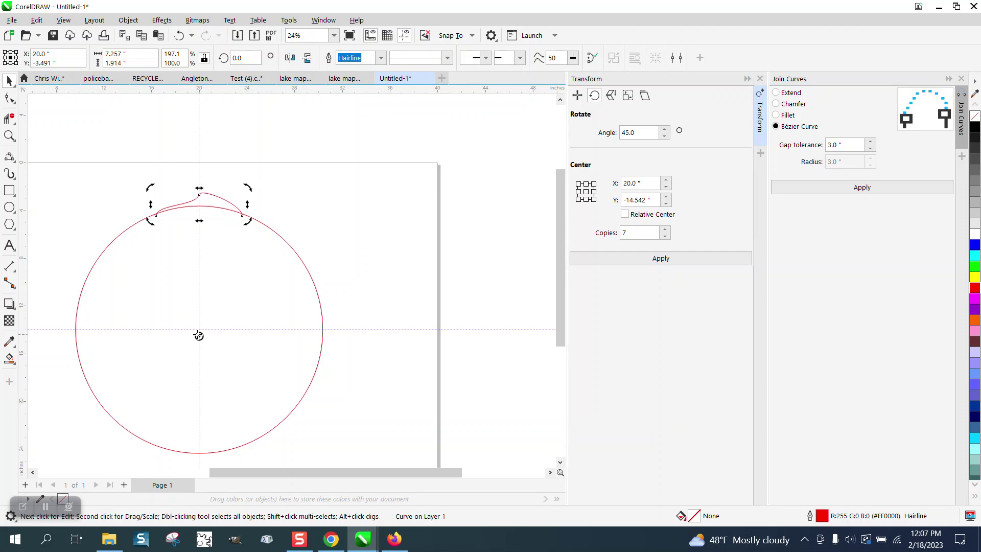
left_click(229, 201)
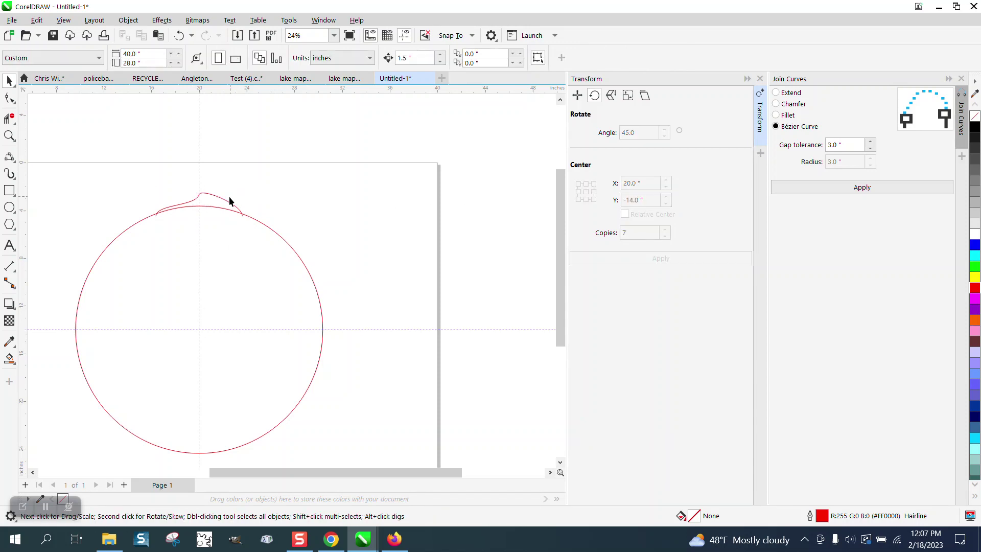
left_click(225, 204)
left_click(225, 205)
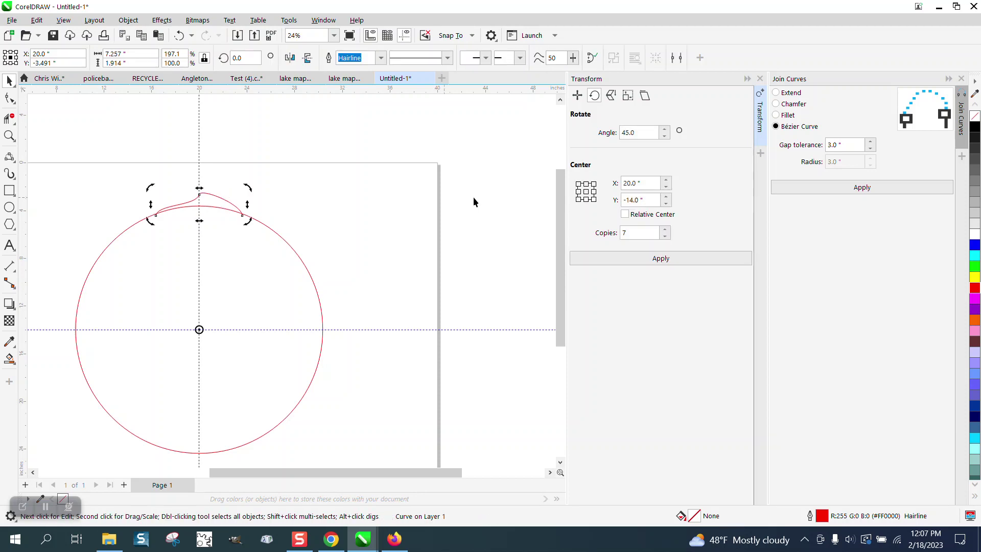
left_click(660, 259)
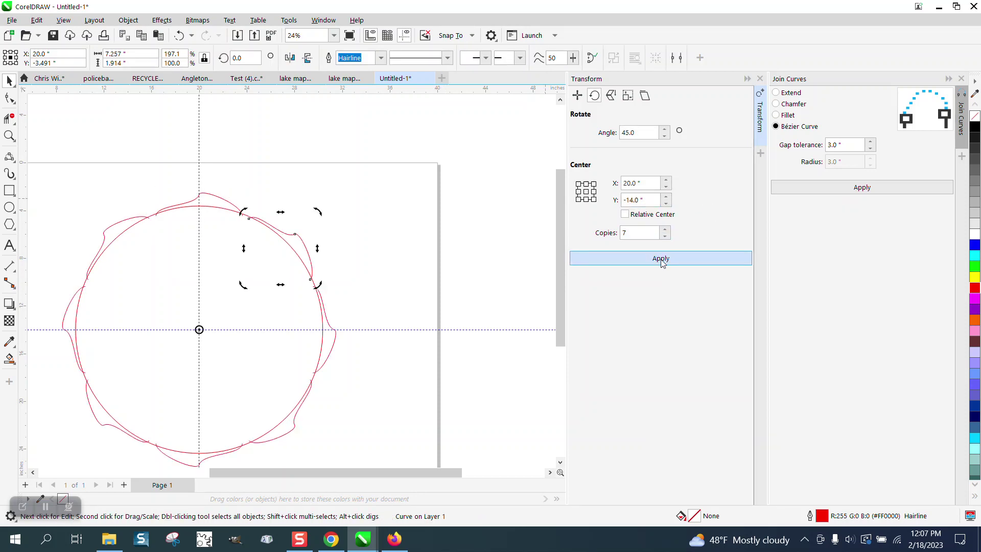
left_click(302, 194)
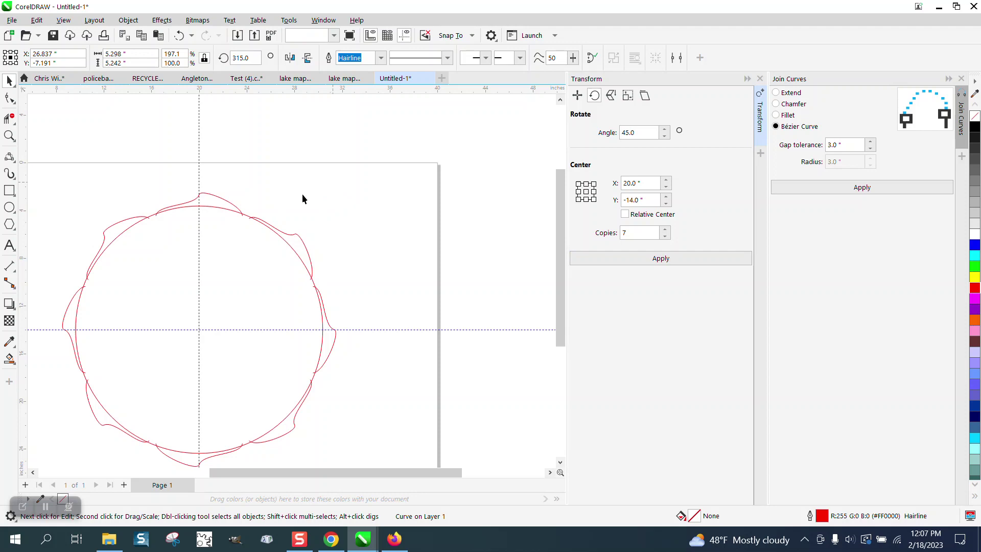
Drag the plain circle to the right of the scalloped ring
left_click_drag(246, 214, 549, 206)
scroll(333, 214, "down", 1)
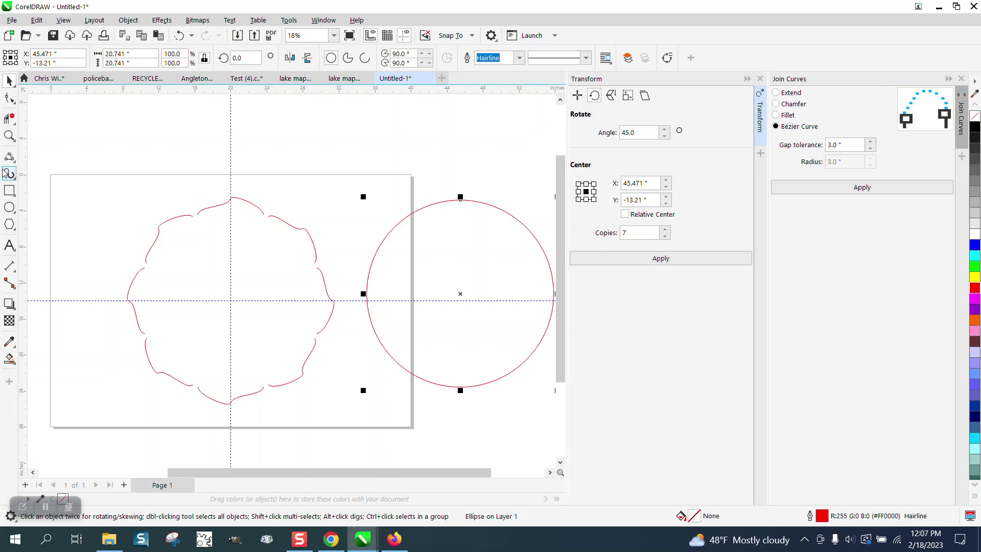
left_click(9, 135)
left_click_drag(154, 193, 315, 279)
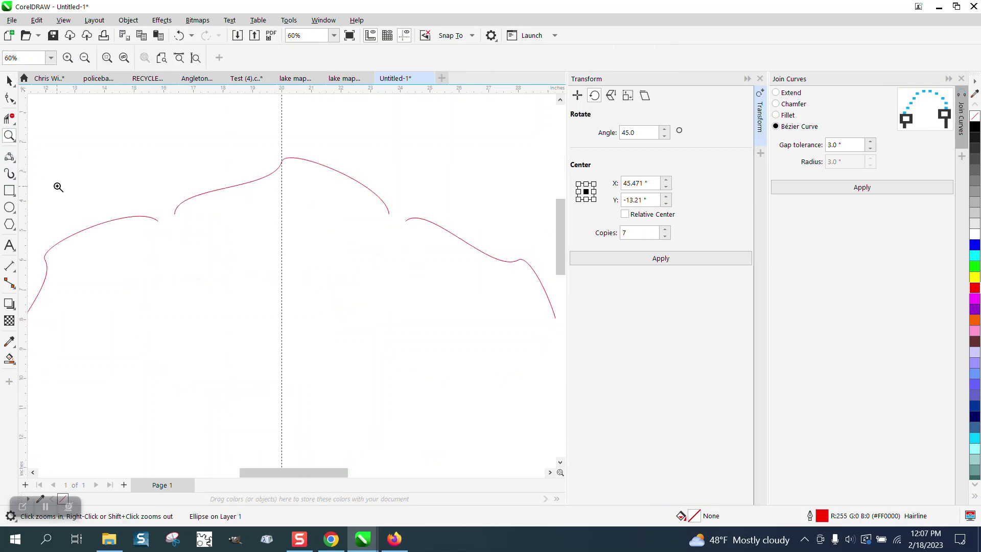
Add a parallel dimension measuring the 0.61" gap between two neighbouring arc ends
left_click(15, 270)
left_click(32, 264)
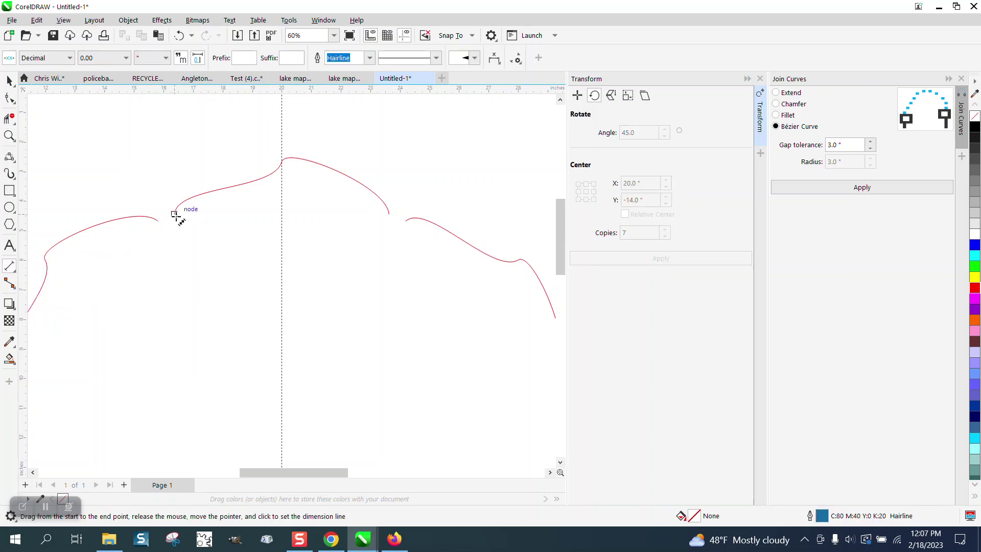
left_click_drag(173, 212, 158, 219)
left_click(151, 185)
left_click(10, 81)
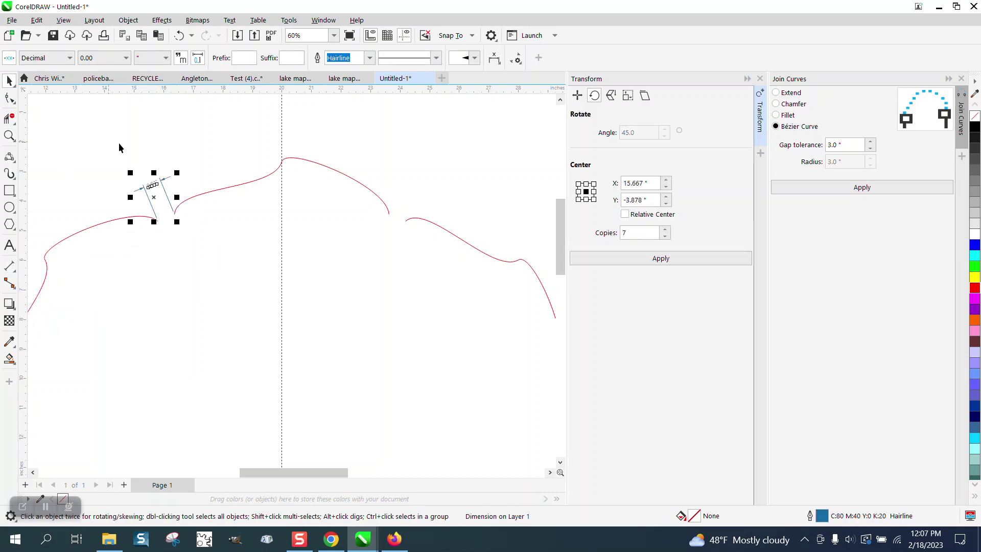
left_click(9, 135)
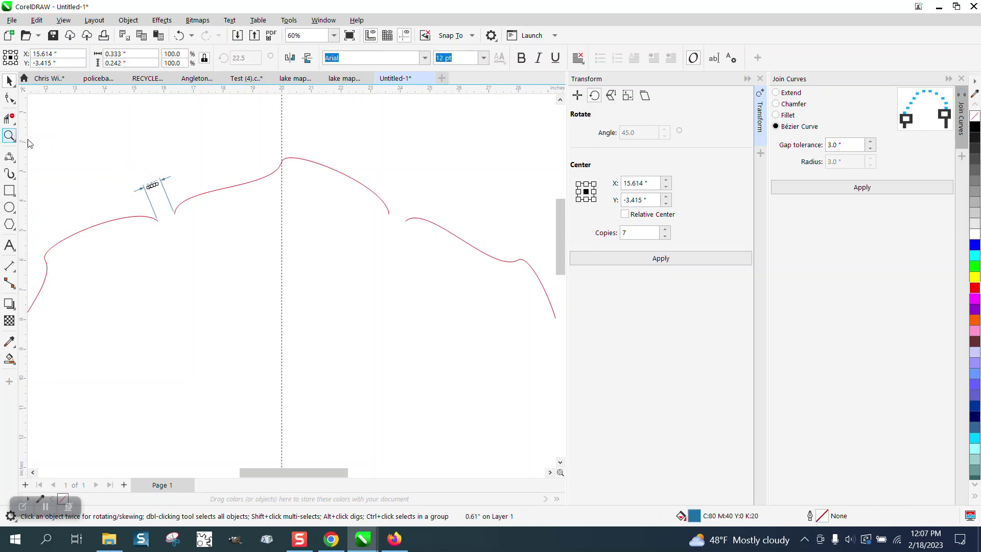
left_click_drag(136, 177, 229, 227)
right_click(144, 184)
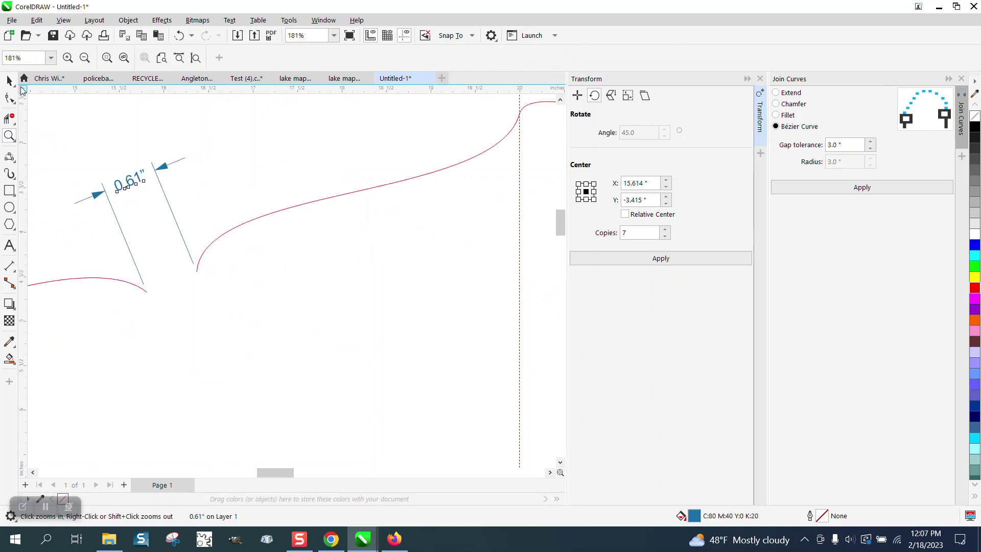
left_click(9, 81)
Select all eight arcs' nodes and join them as Bézier curves with a 0.75" gap tolerance
scroll(140, 177, "down", 2)
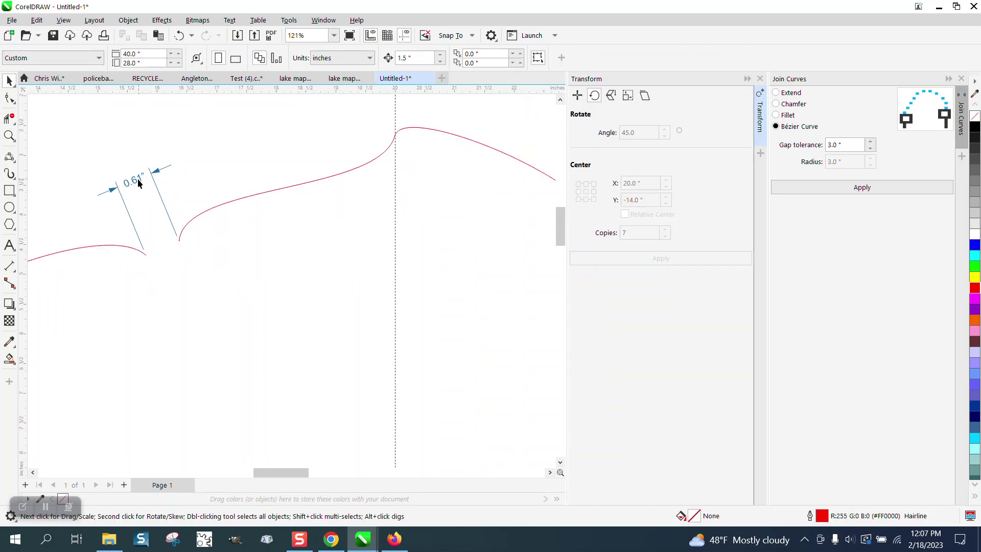
key("Escape")
scroll(140, 180, "down", 8)
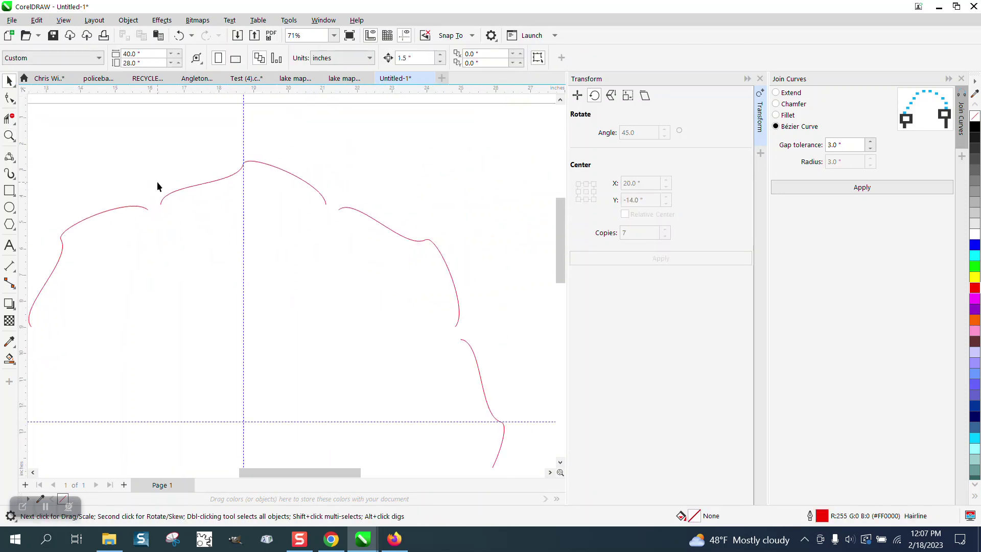
mouse_move(91, 157)
left_mouse_down()
mouse_move(94, 216)
mouse_move(303, 365)
left_mouse_up()
left_click(10, 98)
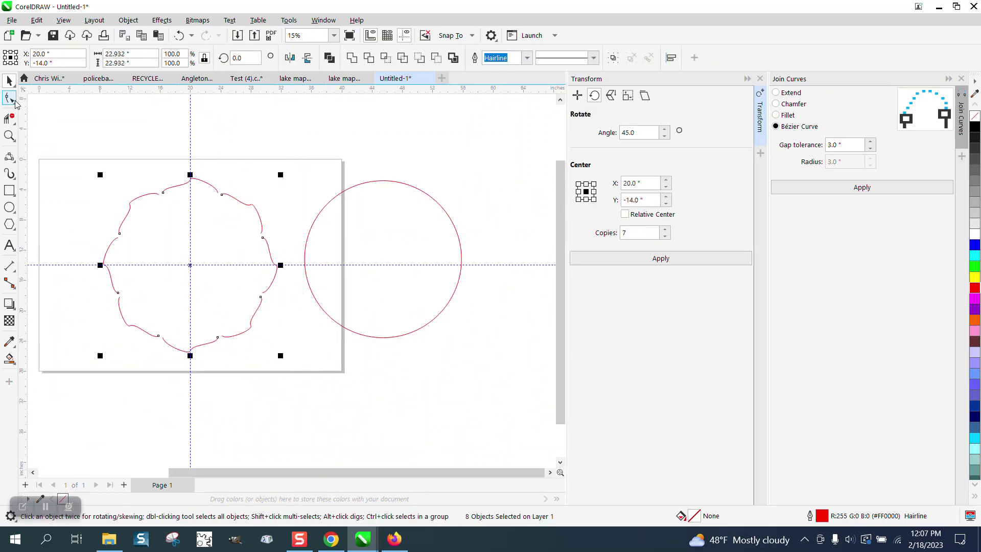
left_click_drag(265, 345, 306, 364)
left_click(824, 146)
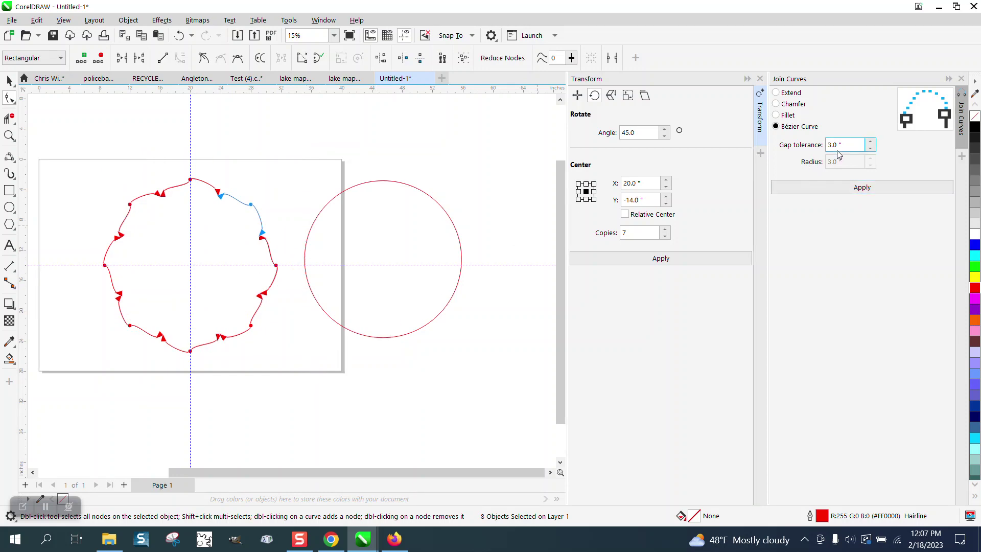
type(".")
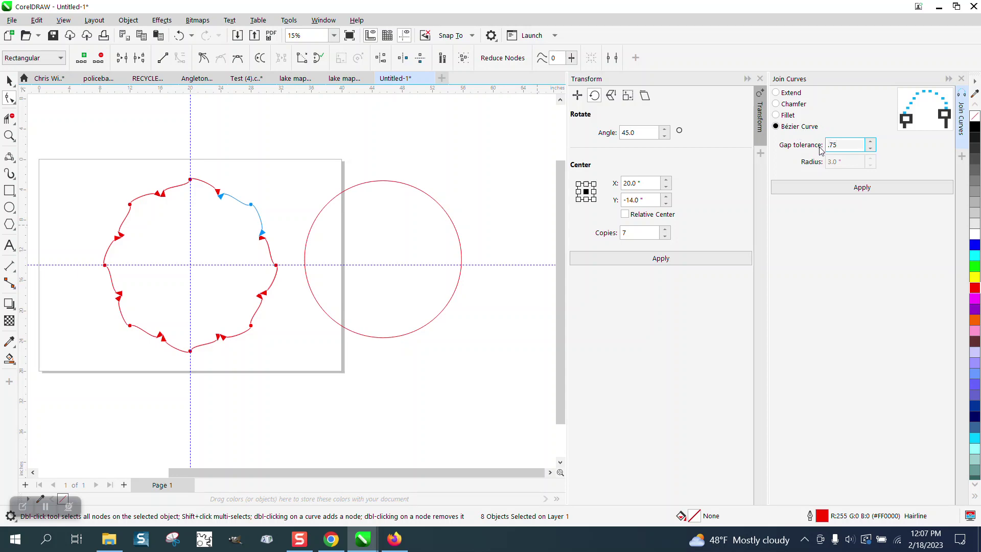
type("75")
left_click(854, 189)
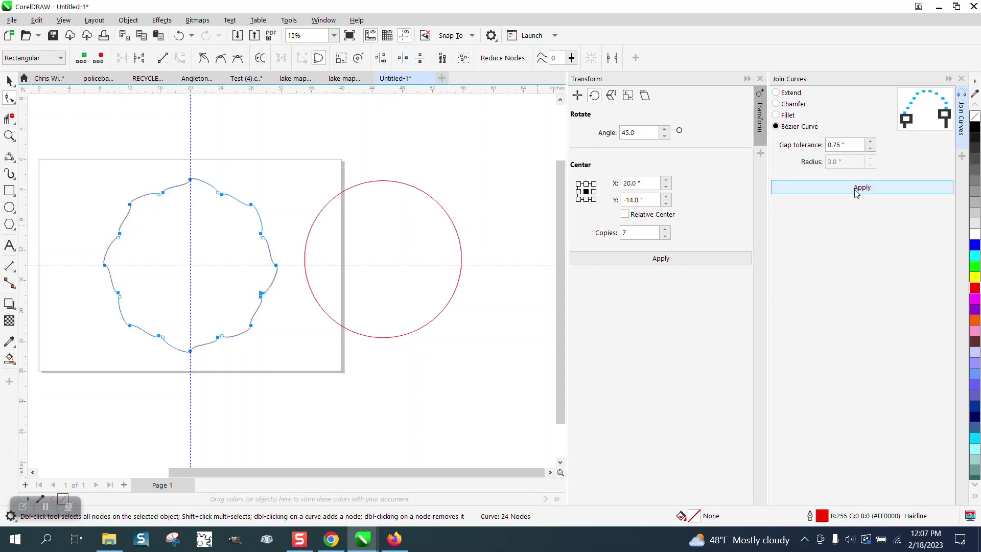
left_click(10, 136)
left_click_drag(152, 177, 194, 216)
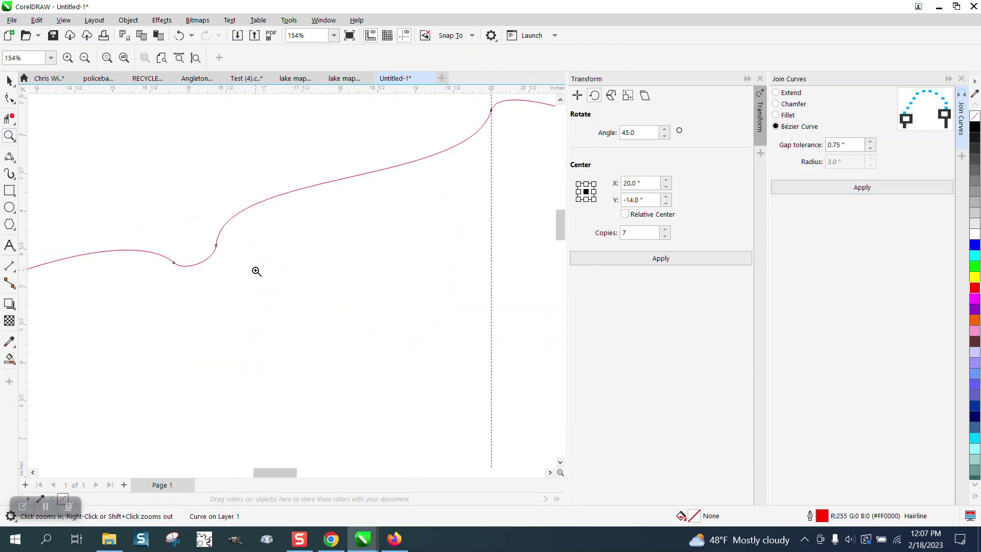
Undo the join, circle move and rotated copies, then delete the remaining petal
scroll(194, 255, "down", 4)
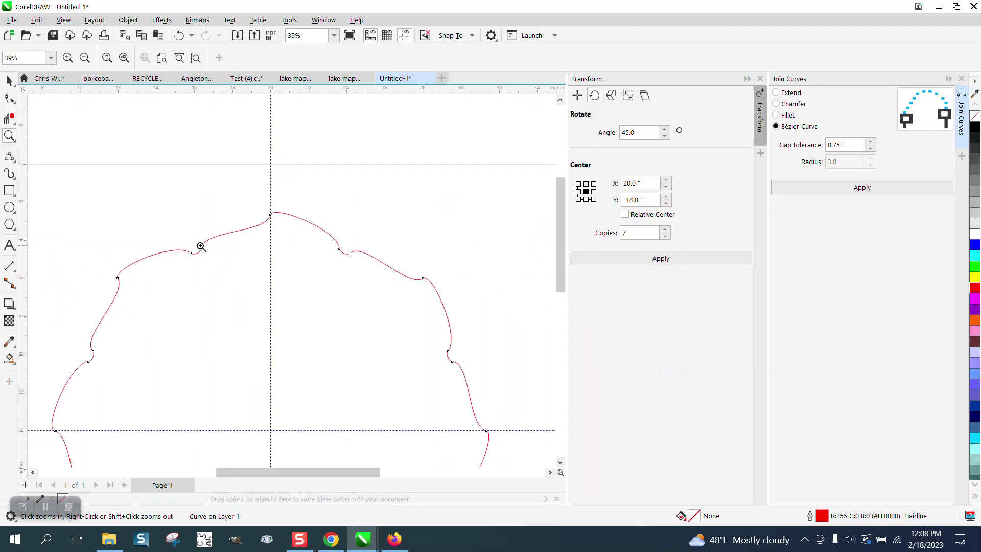
scroll(201, 247, "down", 2)
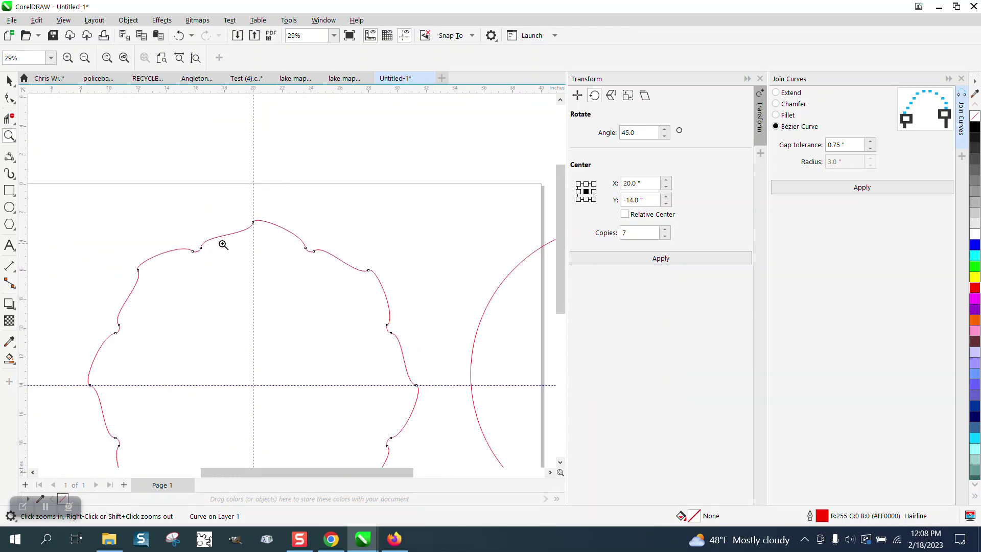
left_click(179, 35)
left_click(179, 36)
left_click(180, 35)
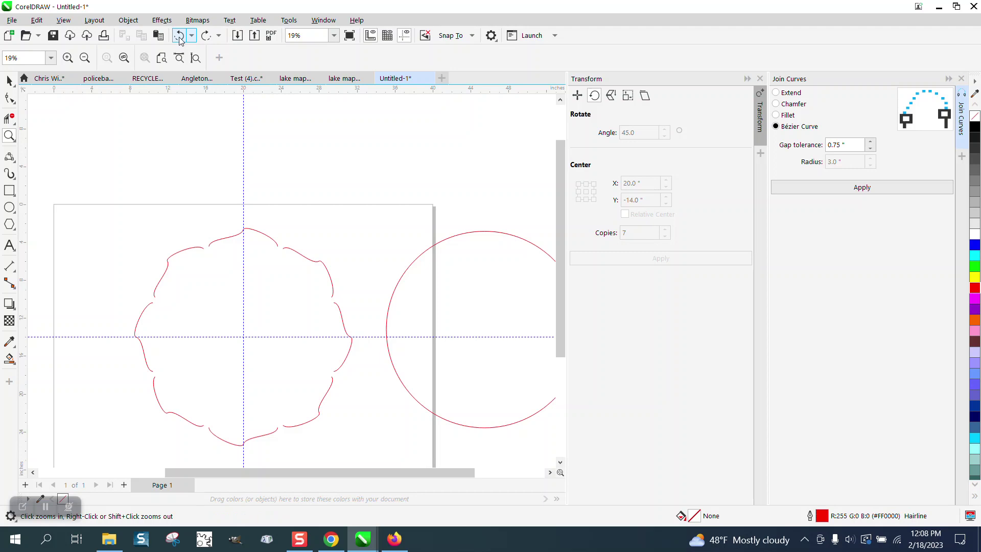
left_click(180, 36)
left_click(180, 36)
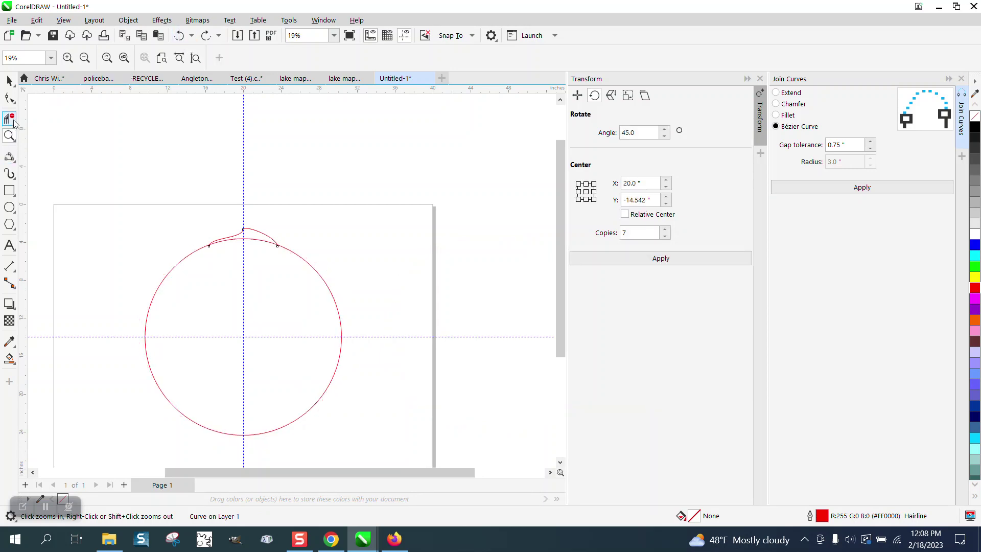
left_click(10, 80)
key("Delete")
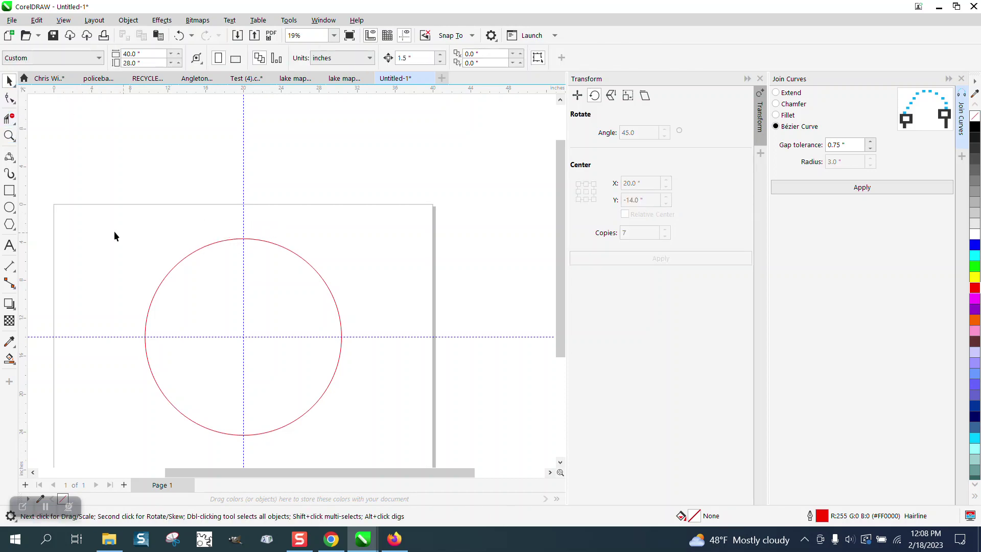
Draw a new 3-point arc across the top of the circle
left_click(13, 159)
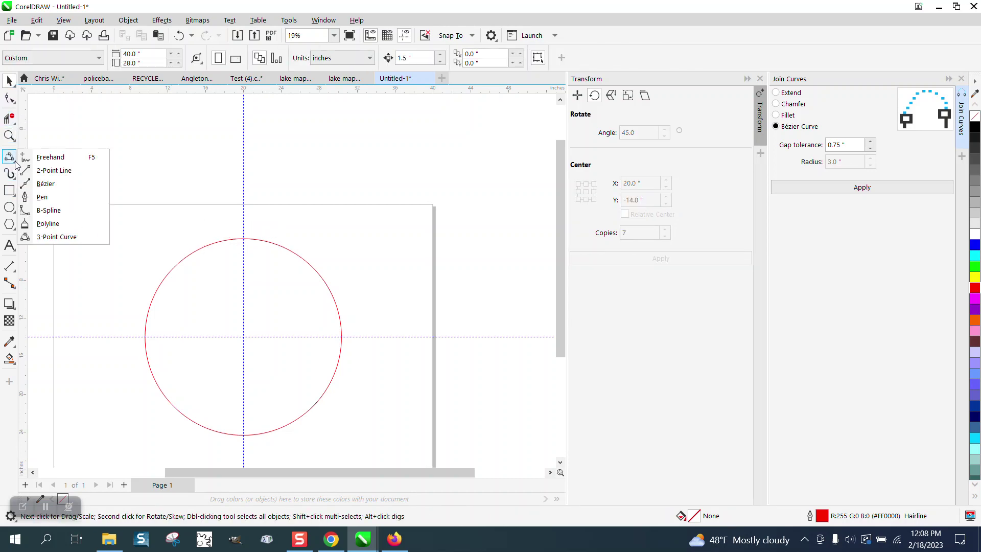
left_click(61, 237)
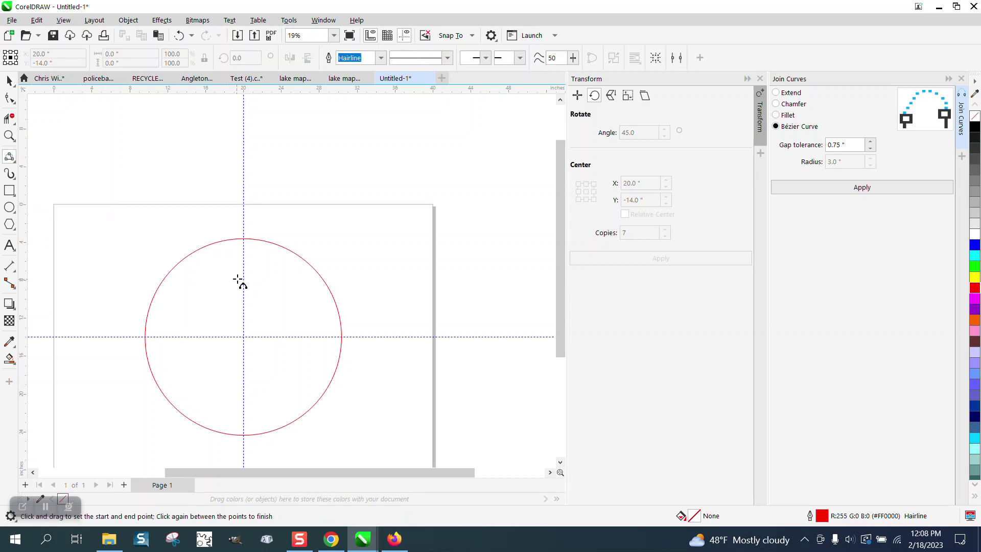
left_click_drag(226, 251, 261, 251)
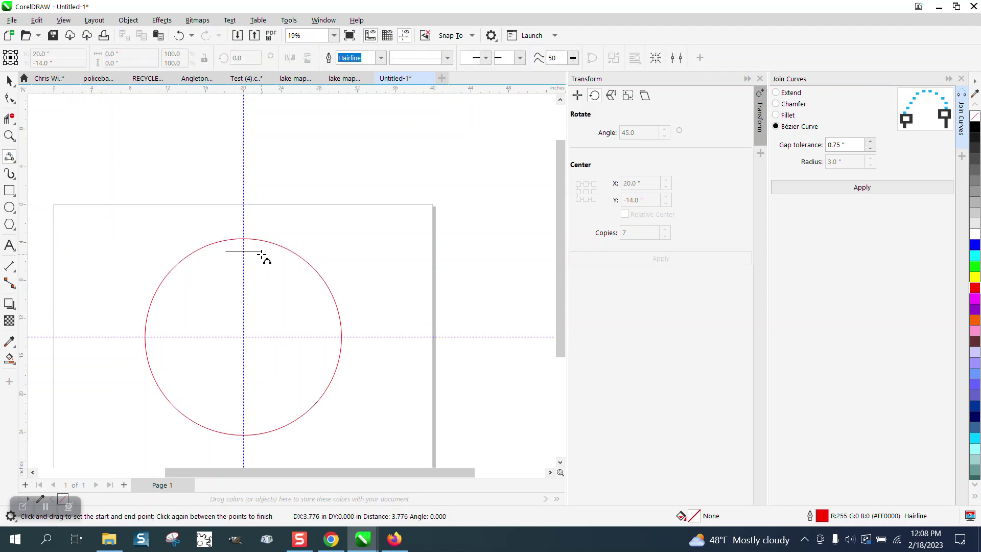
left_click(258, 236)
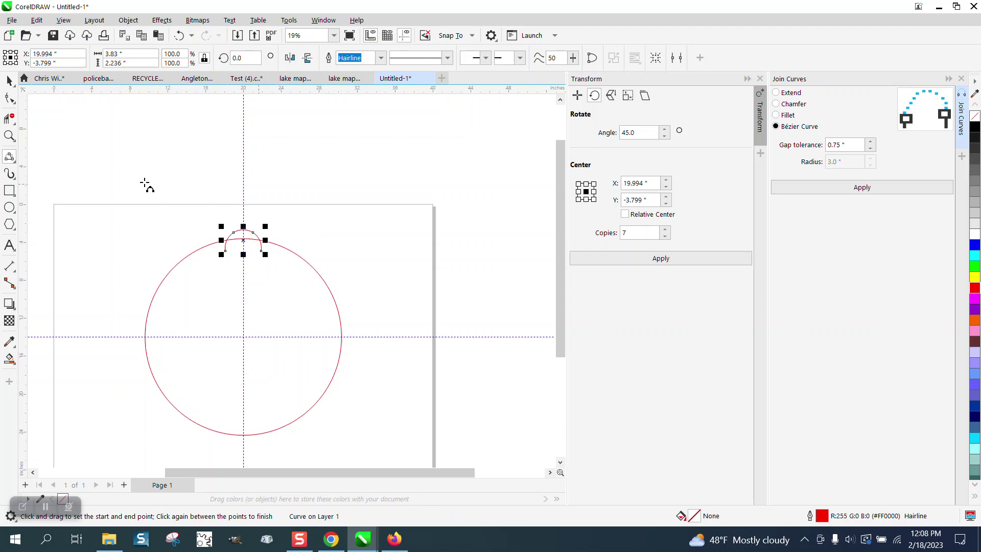
key("z")
left_click_drag(148, 175, 432, 417)
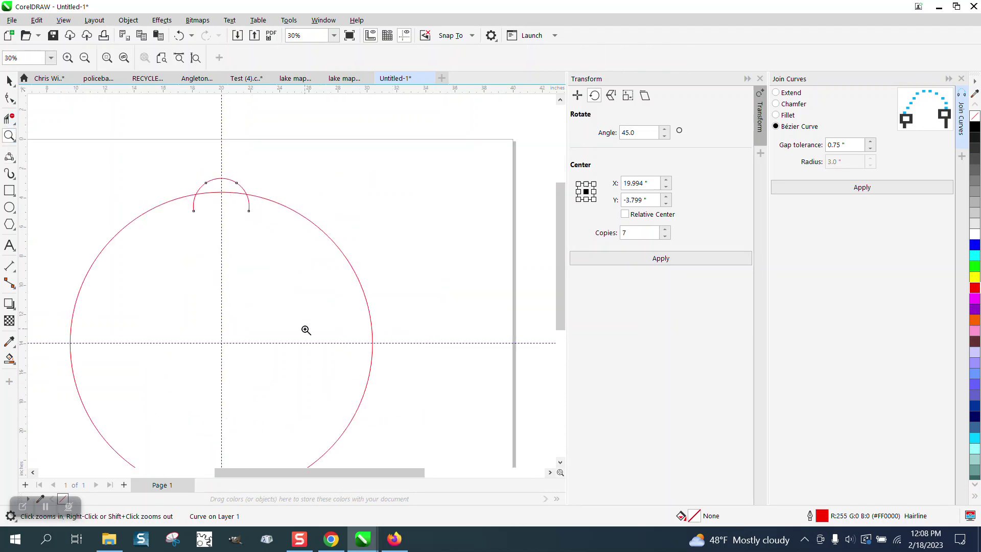
Snap the arc's rotation center onto the circle's center
left_click(10, 81)
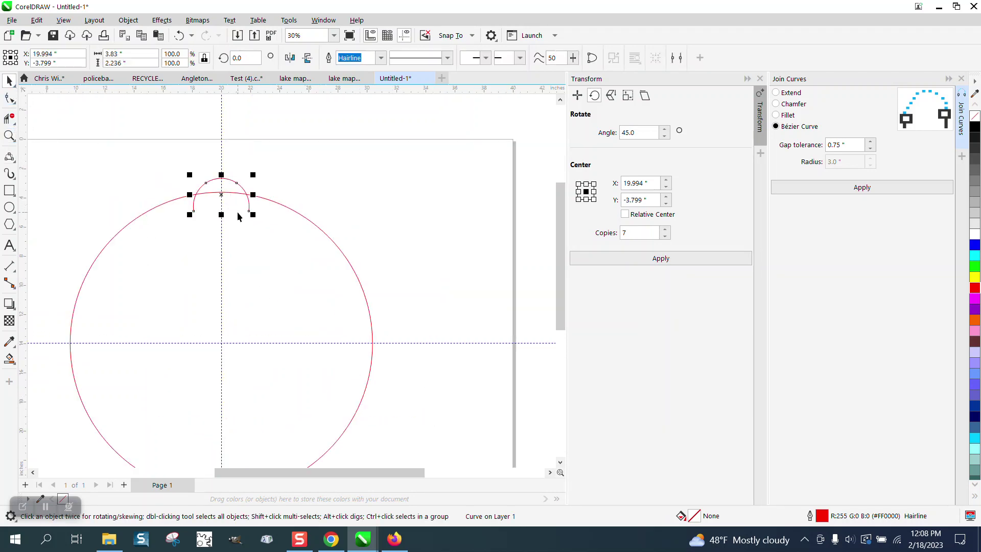
scroll(238, 216, "down", 1)
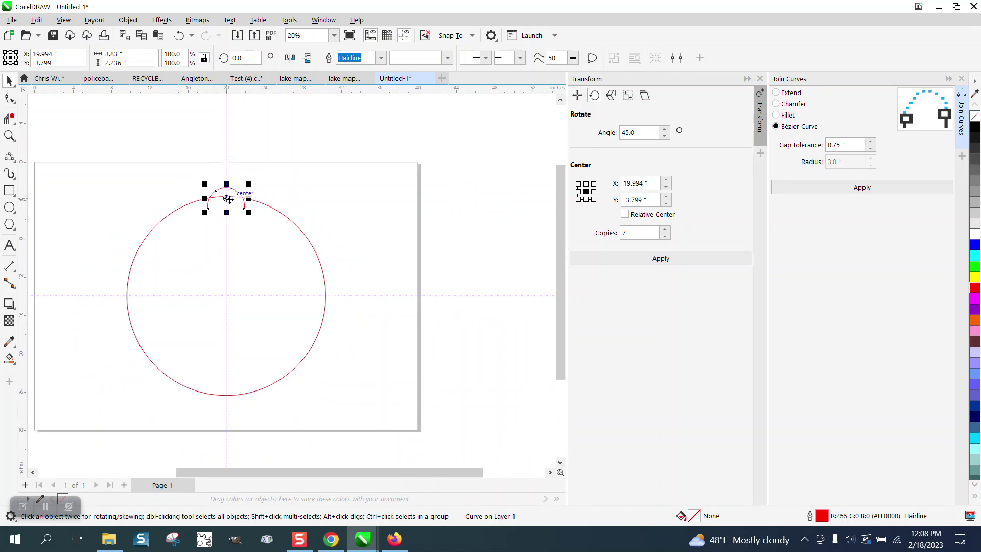
left_click(227, 198)
left_click_drag(226, 198, 226, 277)
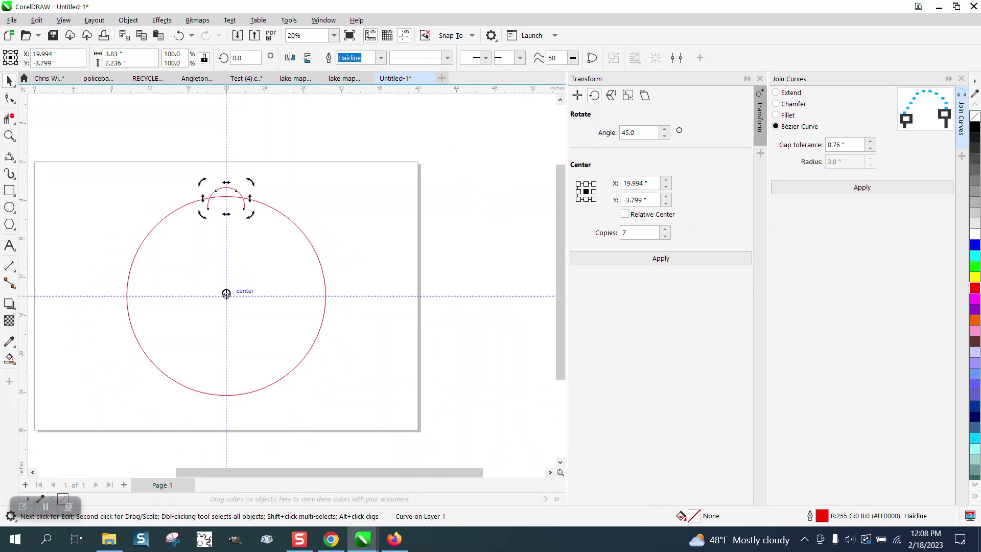
left_click(238, 187)
left_click(236, 195)
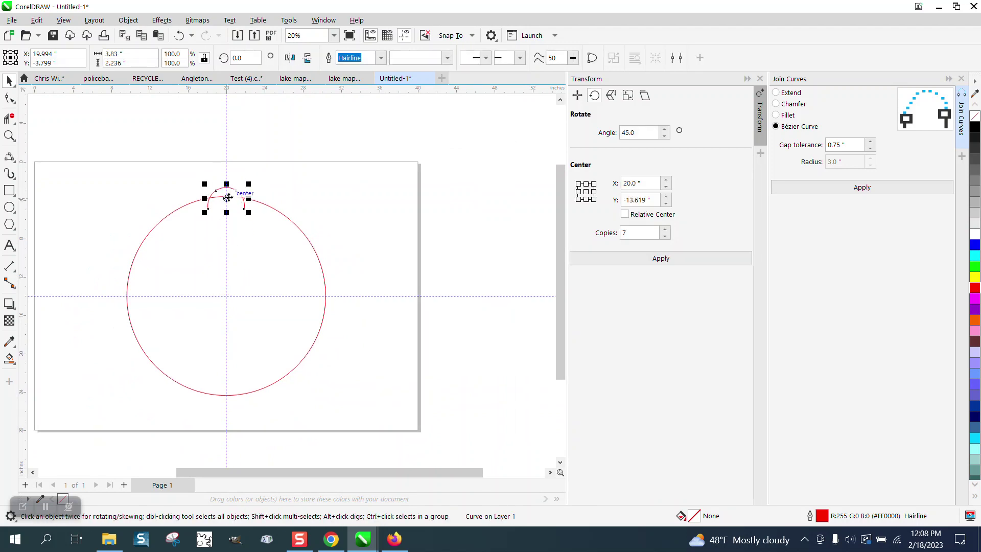
left_click(236, 194)
mouse_move(227, 293)
left_mouse_down()
mouse_move(263, 339)
mouse_move(226, 293)
left_mouse_up()
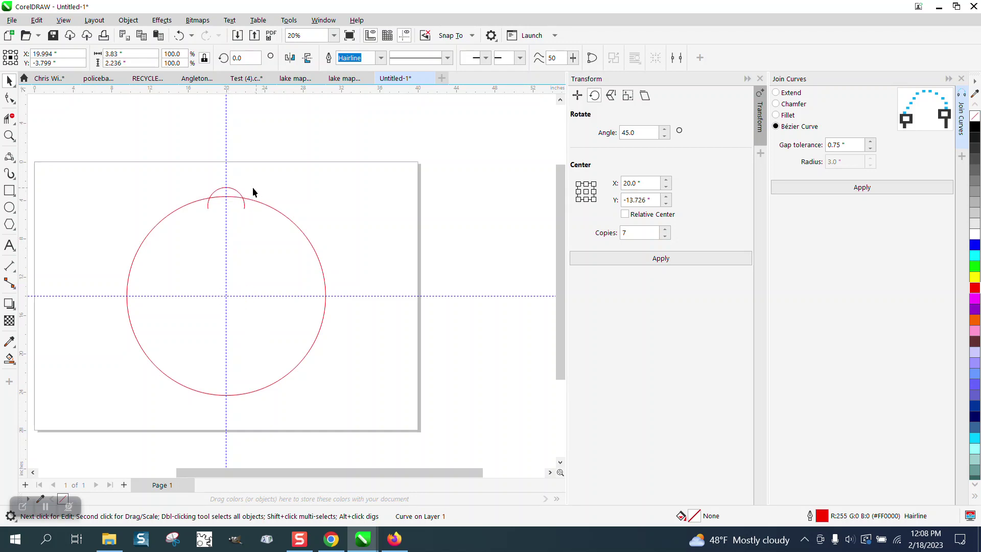
left_click(251, 191)
left_click(236, 195)
left_click(225, 199)
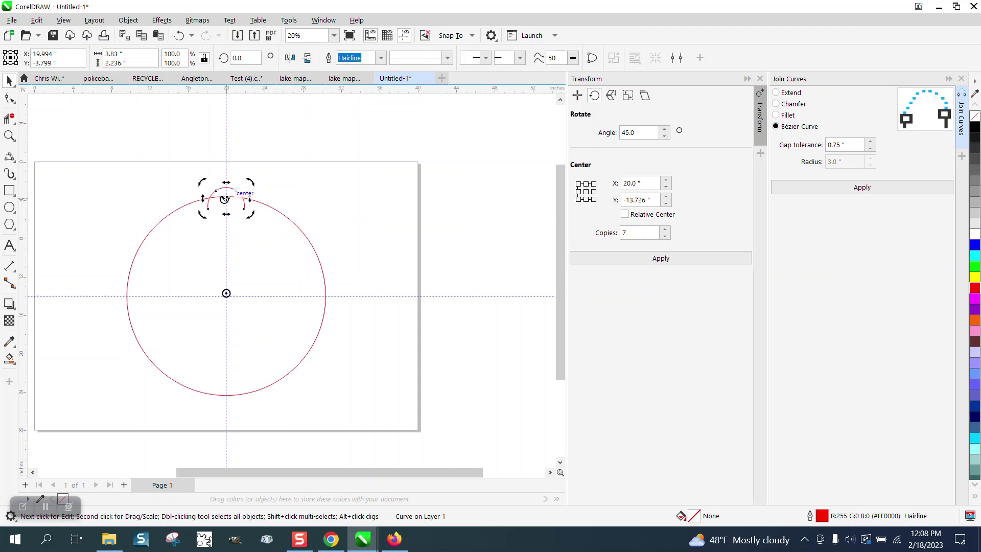
mouse_move(227, 294)
left_mouse_down()
mouse_move(281, 357)
mouse_move(228, 296)
left_mouse_up()
left_click(249, 193)
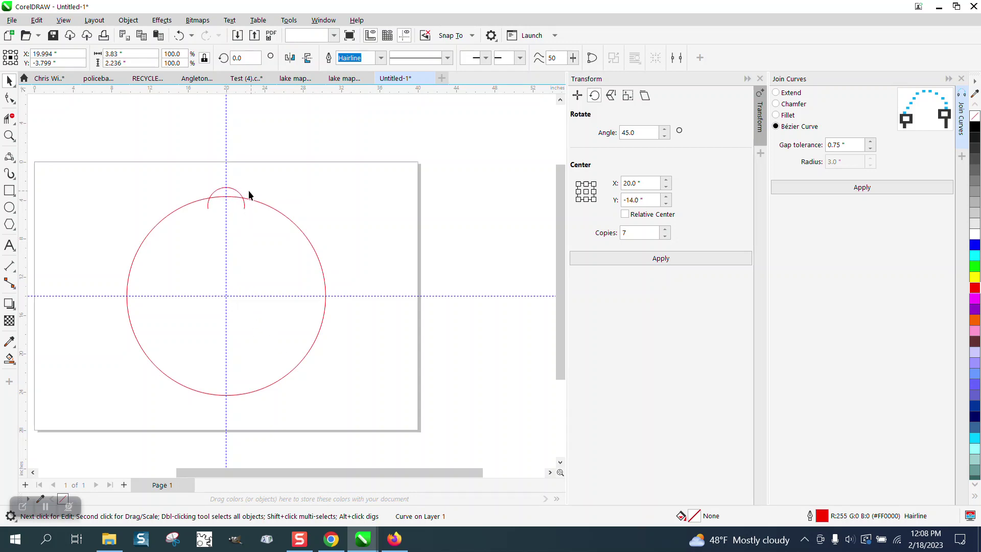
left_click(239, 195)
left_click(239, 196)
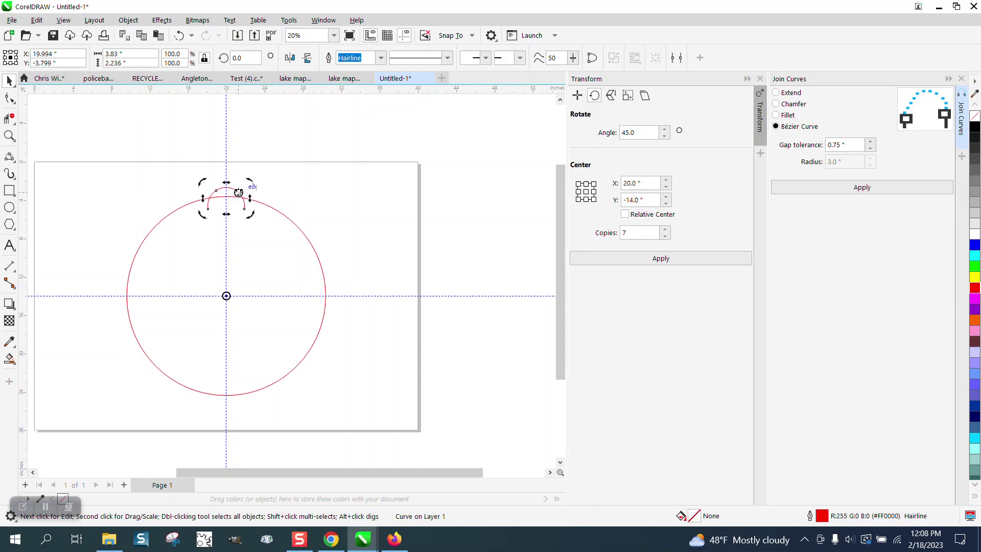
Create seven 45° rotated copies of the arc and drag the circle to the right
left_click(659, 260)
left_click(281, 197)
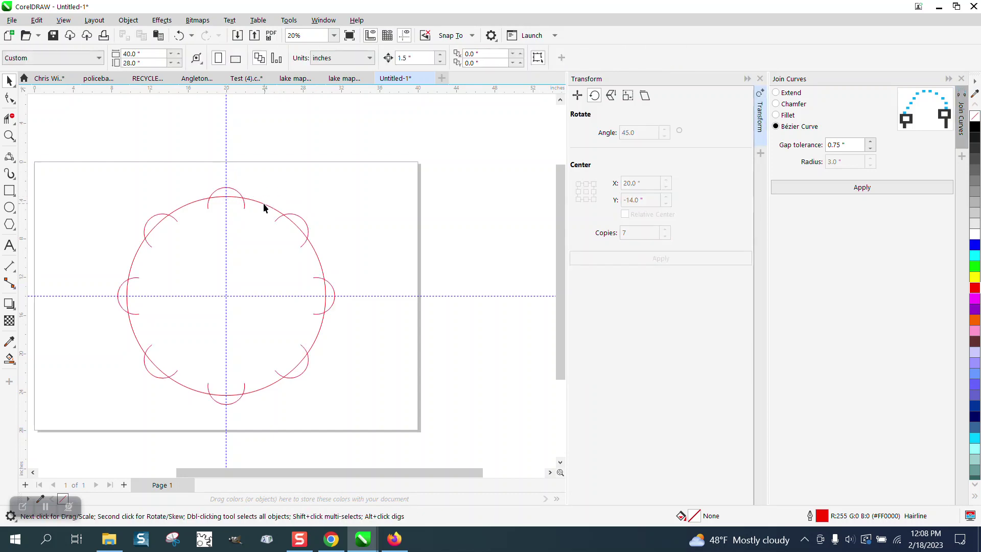
left_click_drag(267, 208, 522, 219)
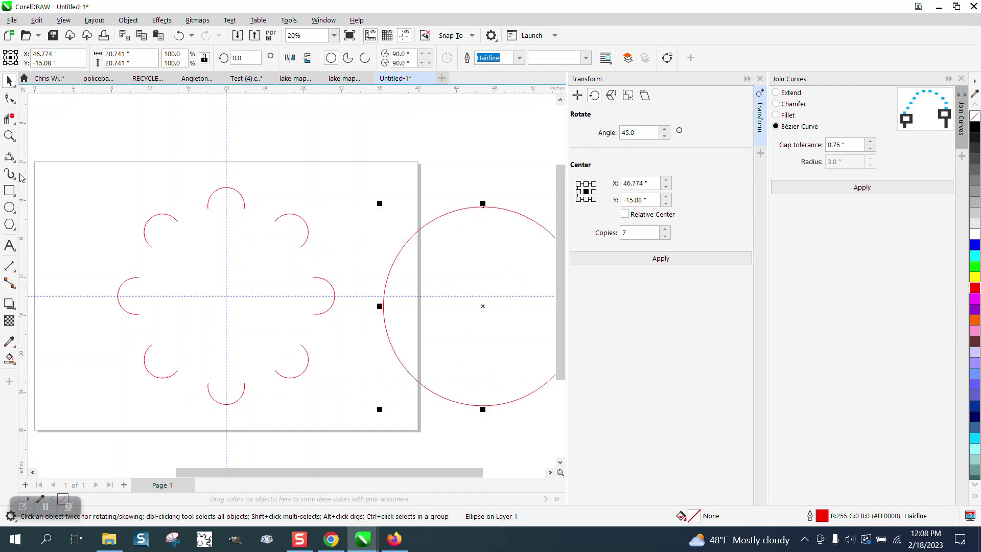
Measure the gap between the top and left arc ends with a parallel dimension (3.46")
left_click(13, 270)
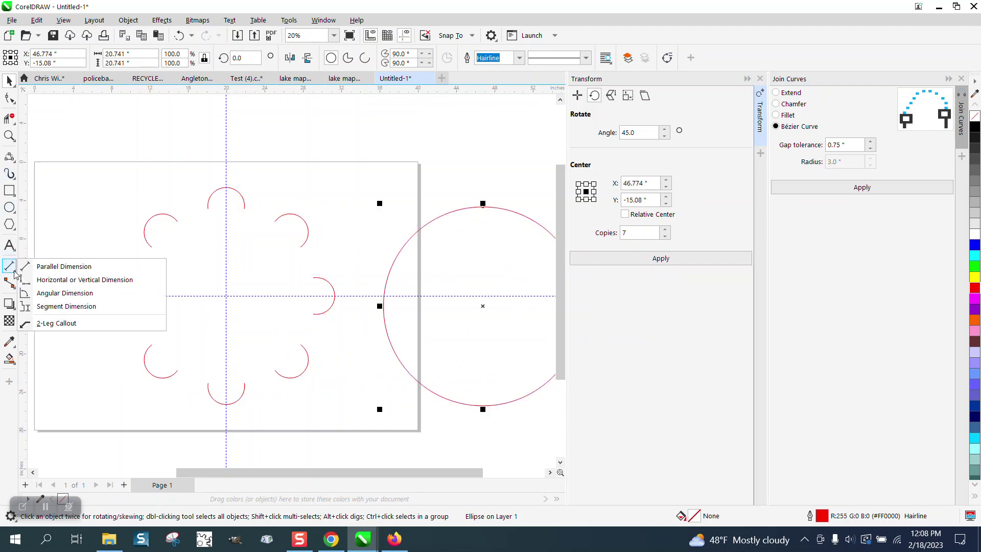
left_click(47, 267)
left_click_drag(209, 209, 178, 221)
left_click(175, 175)
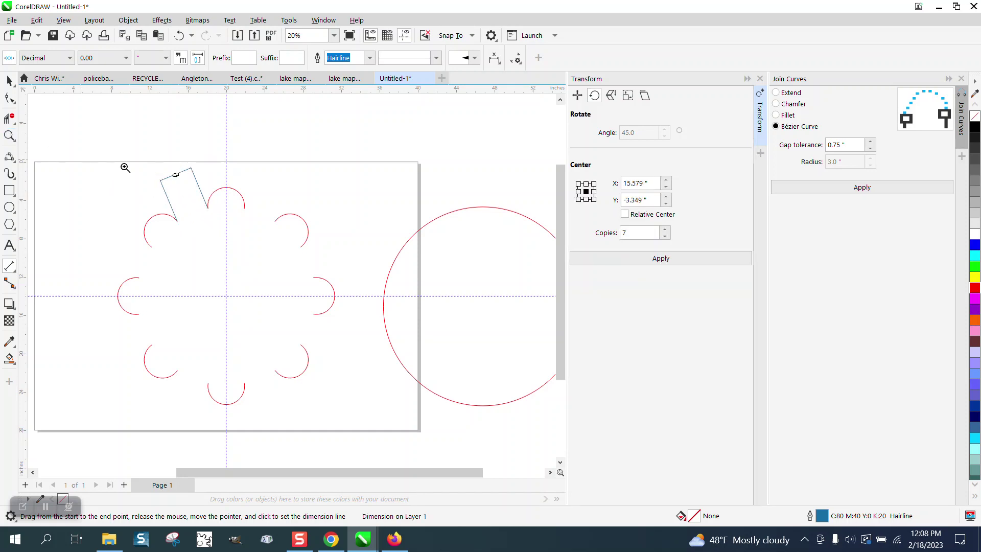
left_click_drag(139, 164, 229, 197)
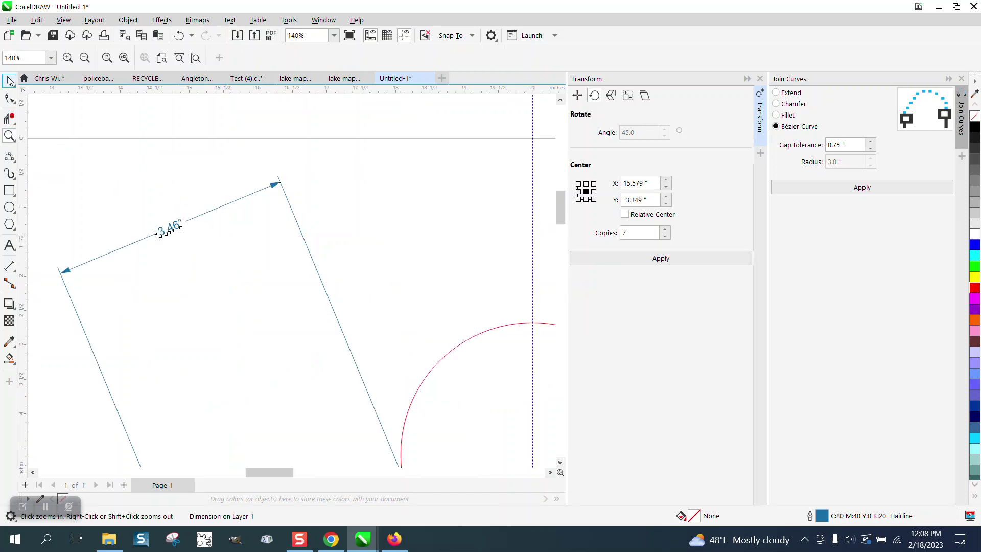
Select the 3.46" dimension with the Pick tool and delete it
left_click(9, 81)
left_click(176, 207)
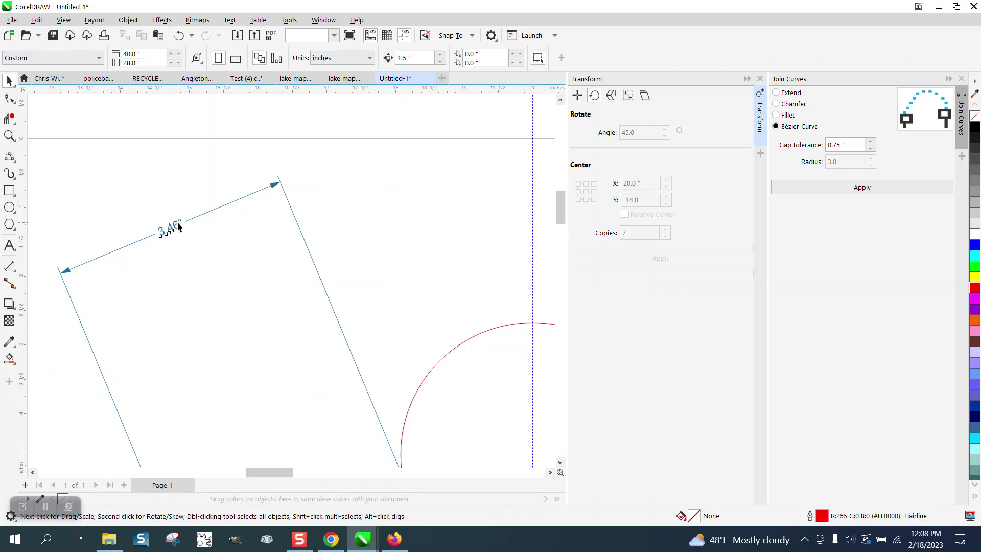
left_click(178, 226)
key("Delete")
Zoom out and marquee-select all eight arcs beside the circle
scroll(188, 224, "down", 4)
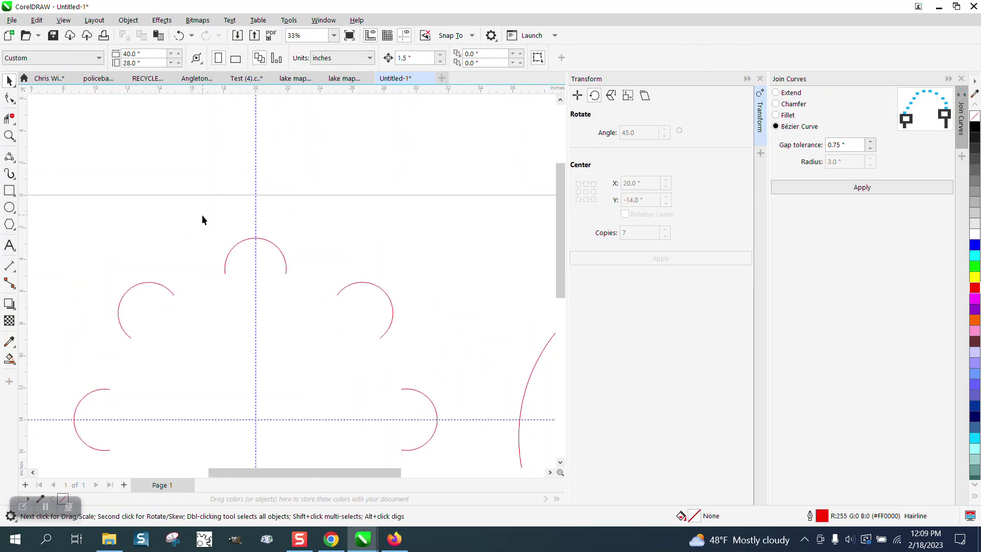
scroll(202, 214, "down", 2)
left_click_drag(155, 346, 348, 412)
Select every arc node with the Shape tool and set Join Curves gap tolerance to 3.7"
left_click(10, 97)
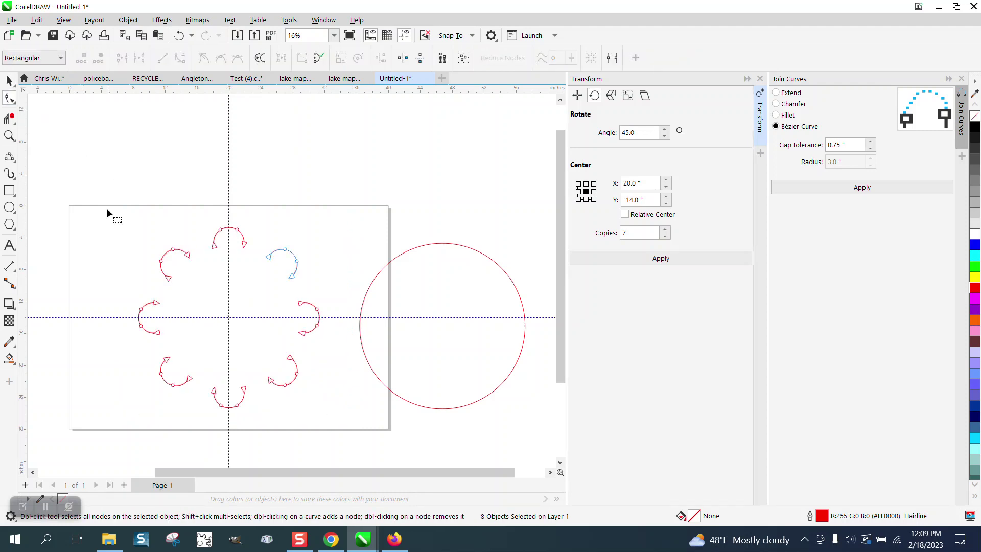
left_click_drag(336, 400, 336, 400)
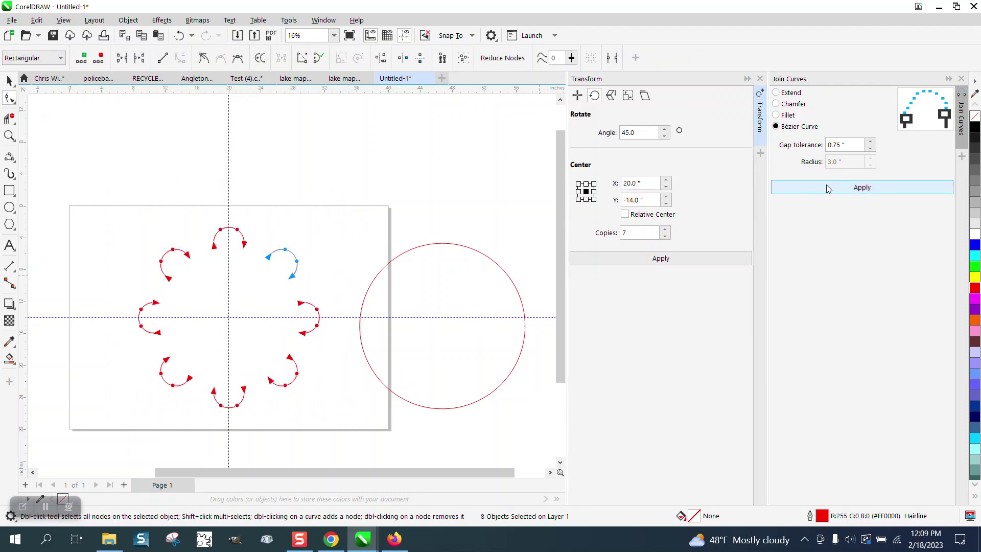
double_click(851, 145)
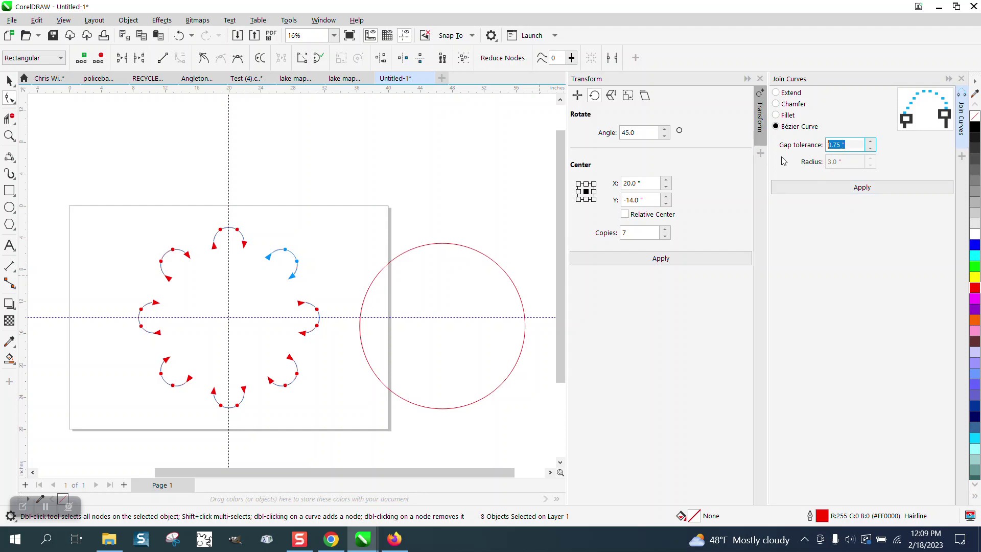
type("3.7")
left_click(852, 194)
Zoom in to inspect the top of the joined scalloped outline
left_click(10, 135)
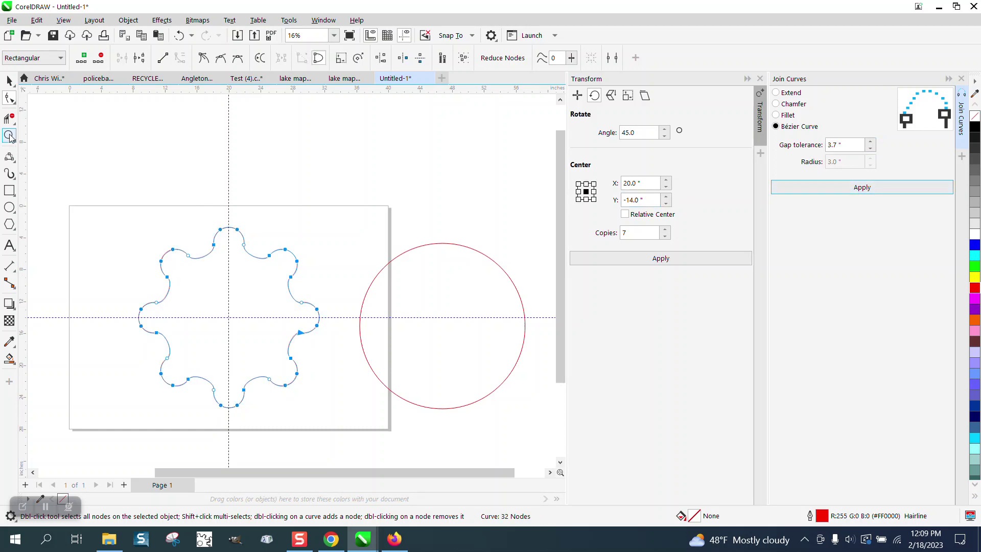
left_click_drag(152, 217, 275, 307)
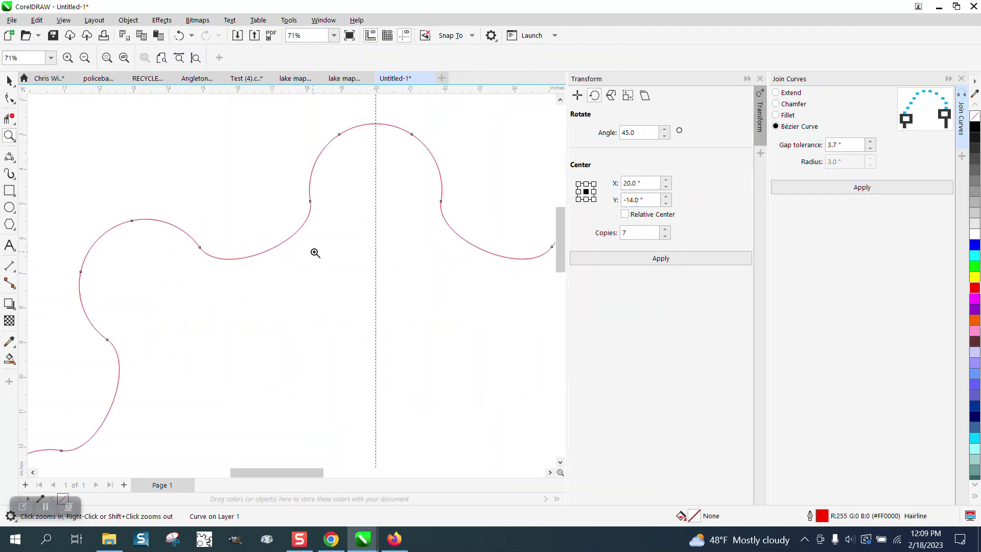
scroll(317, 247, "down", 3)
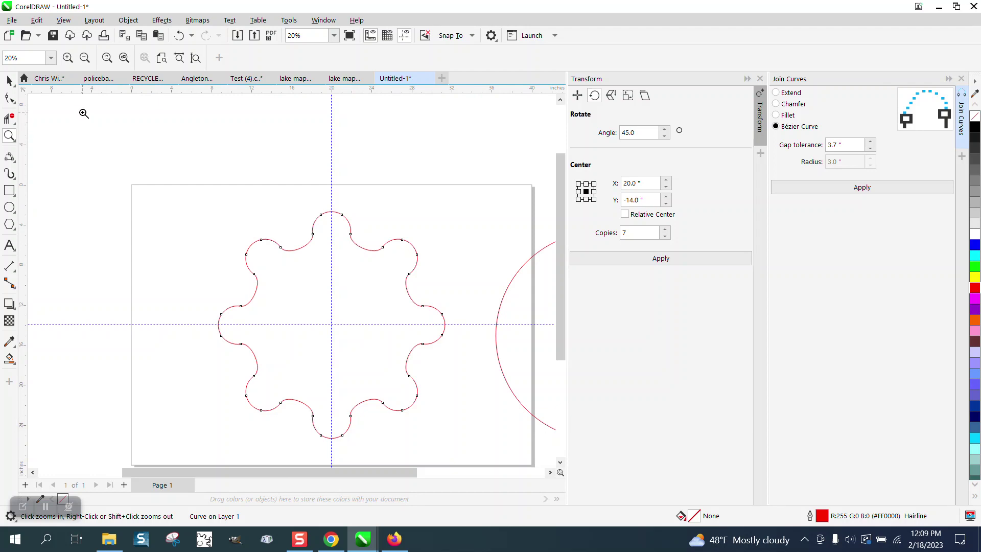
Undo the join to restore eight separate arcs and reselect all their nodes
left_click(9, 80)
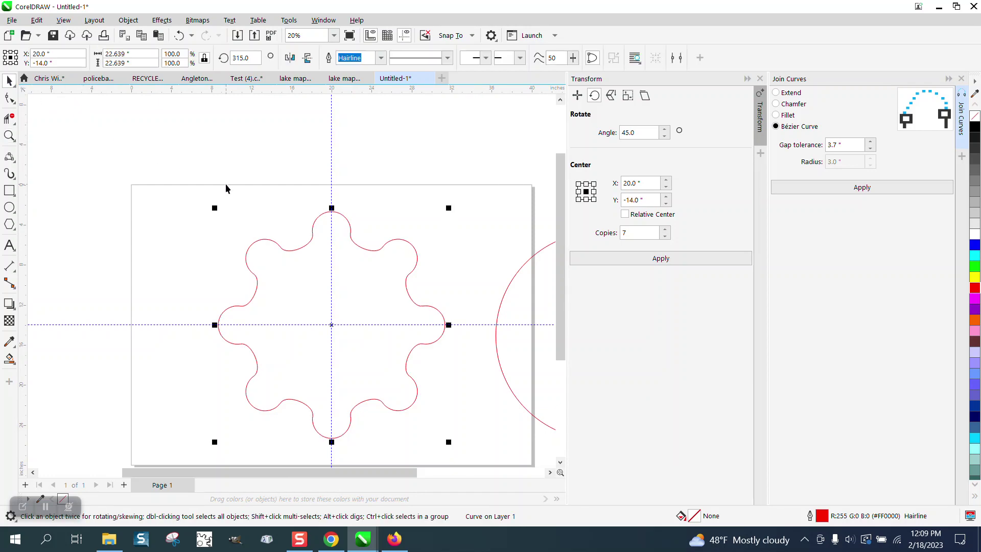
left_click(179, 35)
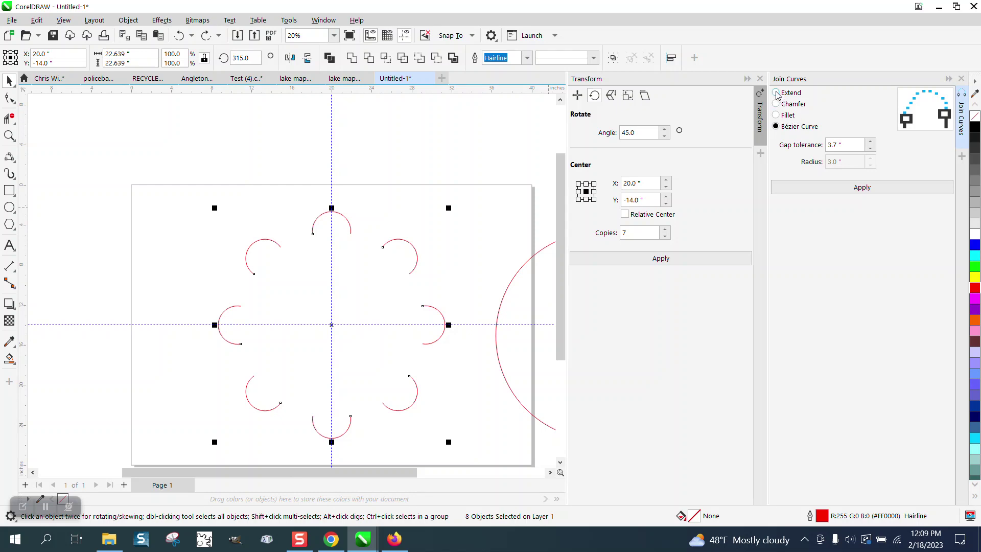
left_click(9, 98)
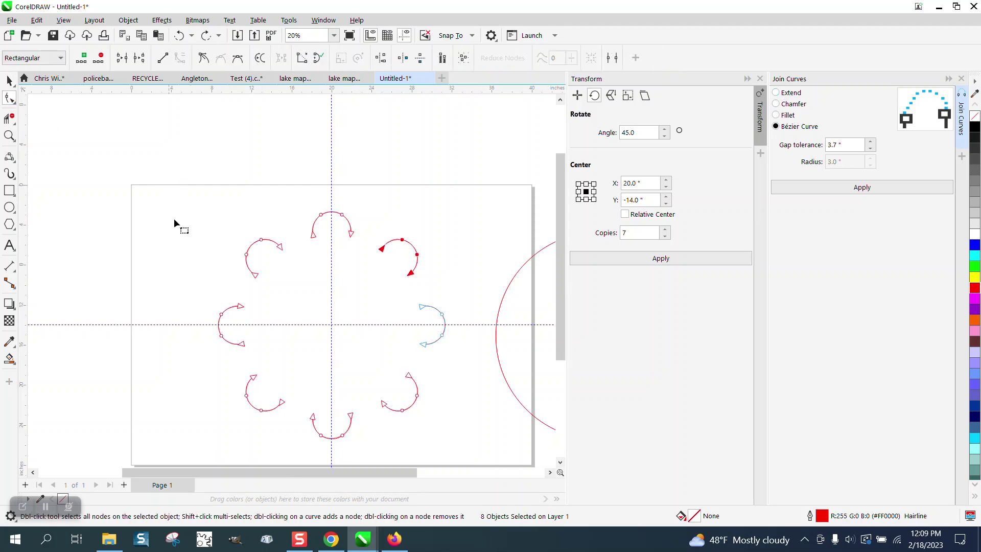
left_click_drag(170, 189, 498, 408)
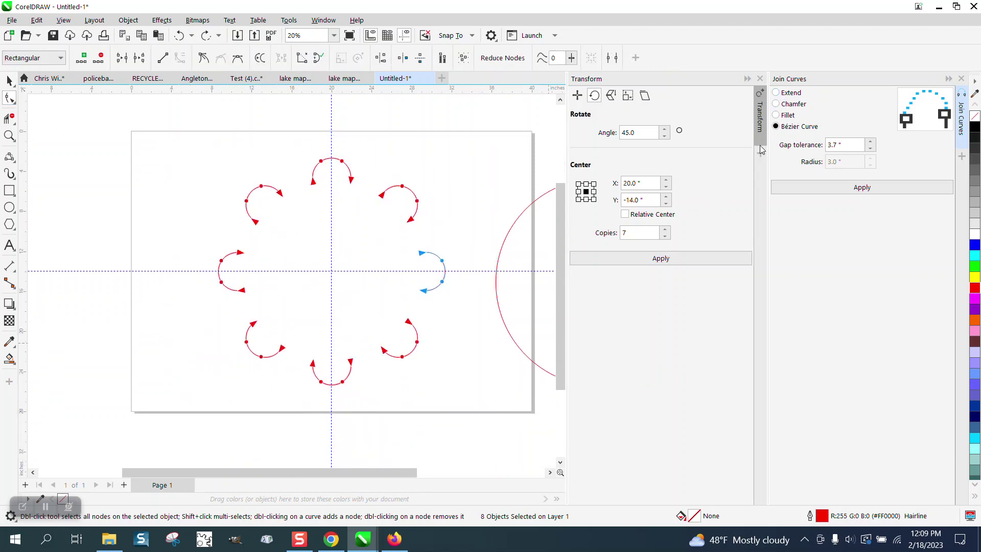
Try joining the arcs with the Extend style, then undo it
left_click(776, 94)
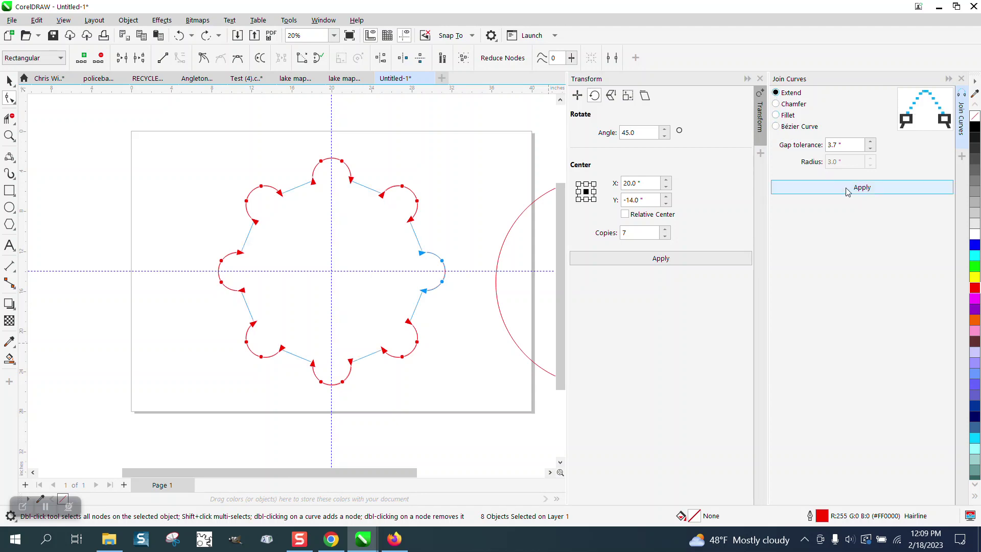
left_click(847, 189)
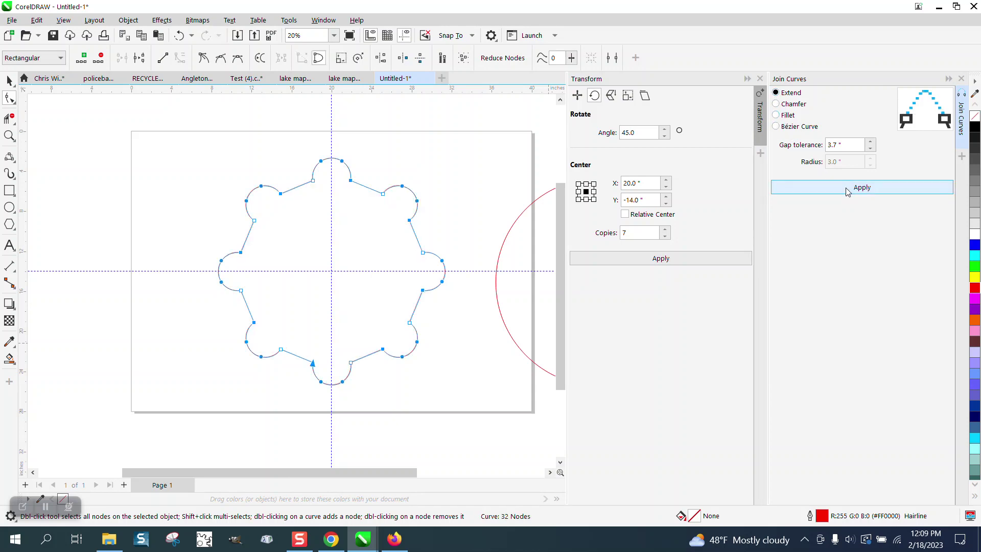
left_click(179, 35)
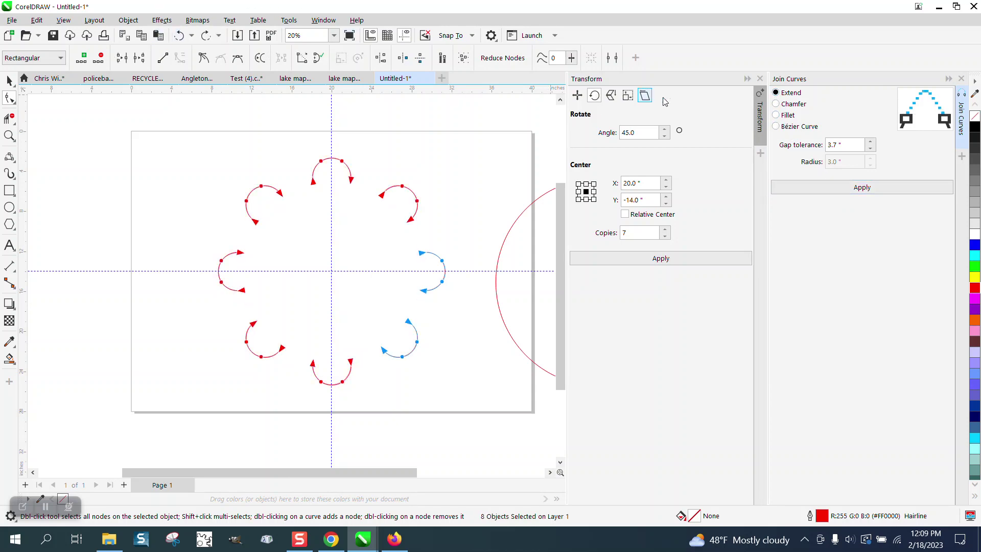
Try a Fillet join, undo it, and reselect the arc nodes
left_click(776, 116)
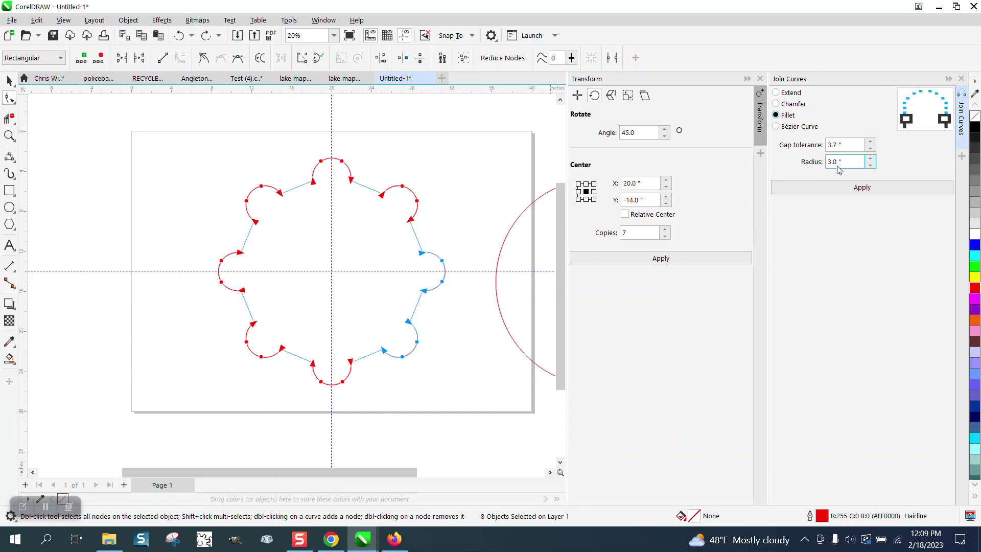
left_click(839, 189)
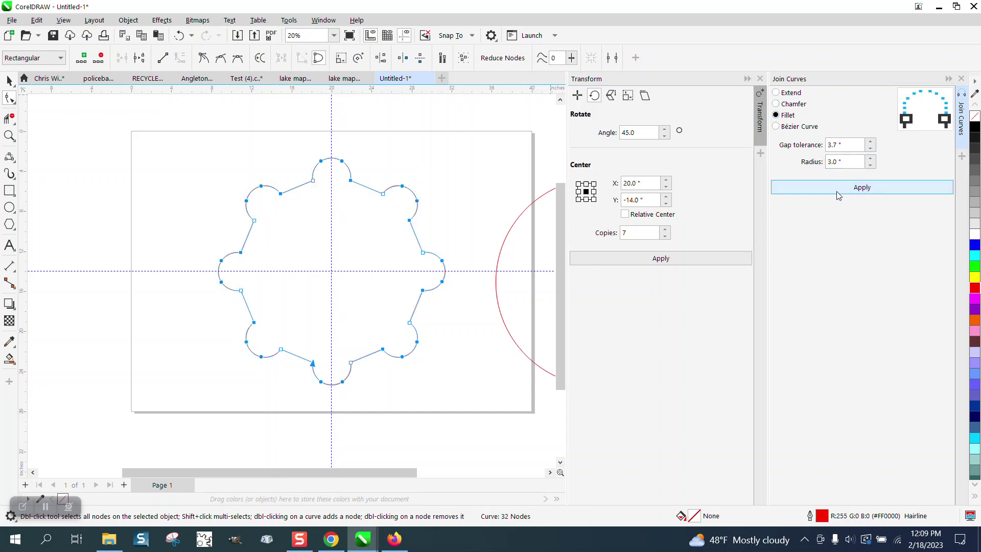
left_click(179, 35)
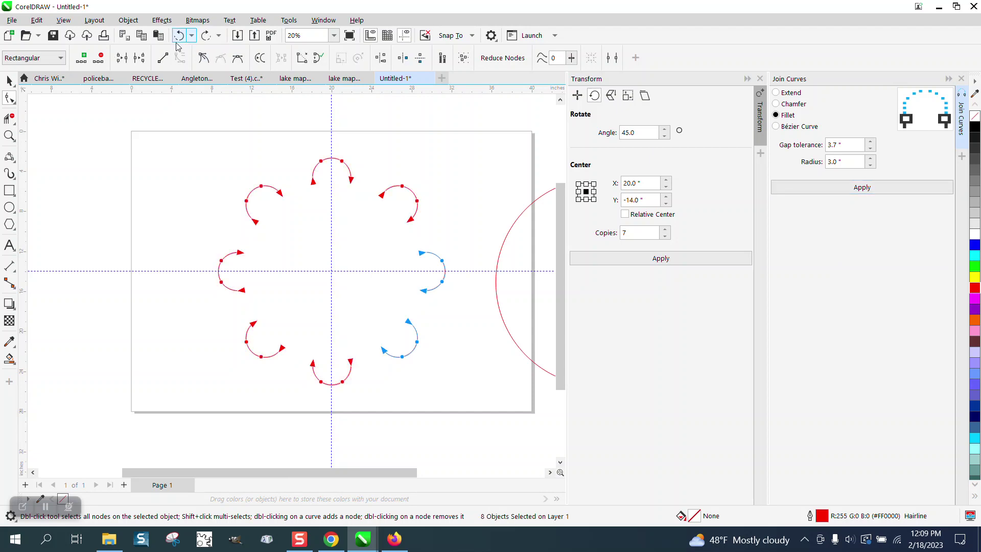
left_click_drag(203, 139, 404, 369)
Join the arcs with Bézier Curve into one smooth closed 32-node outline and zoom to check it
left_click(776, 127)
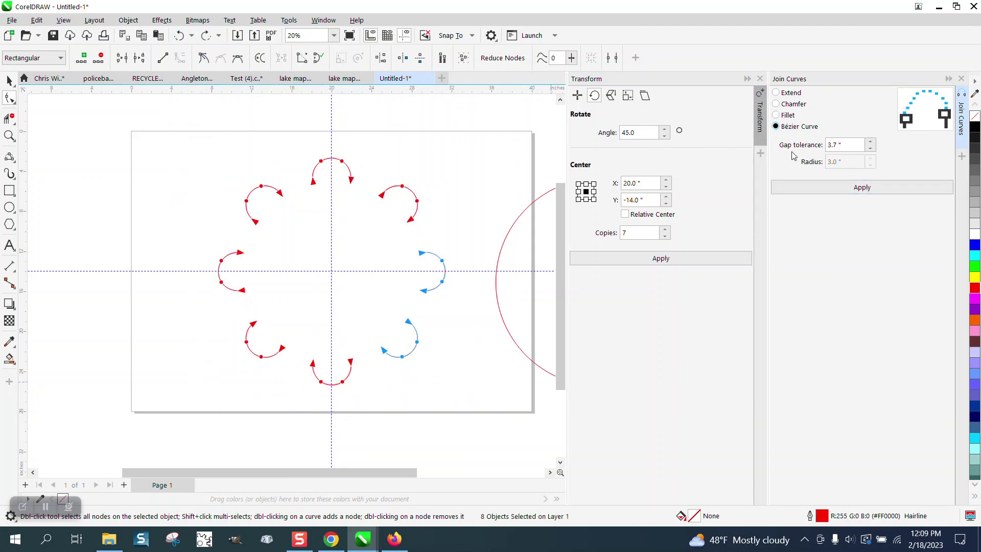
left_click(836, 188)
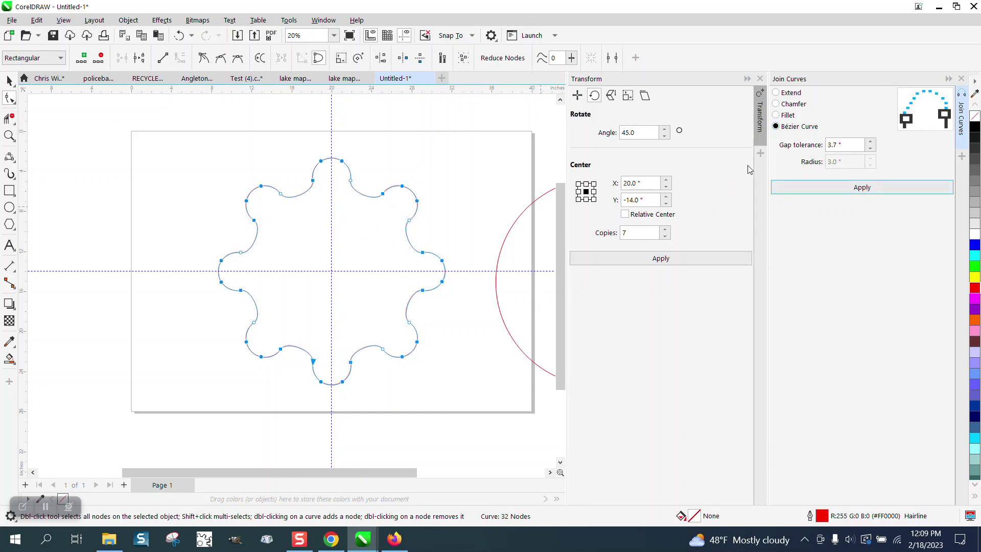
left_click(9, 135)
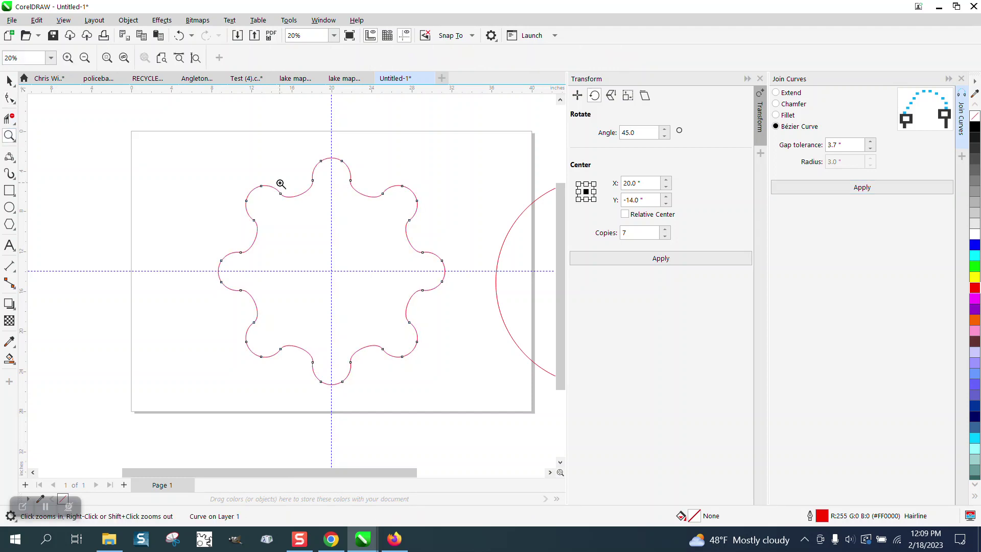
left_click_drag(224, 143, 563, 409)
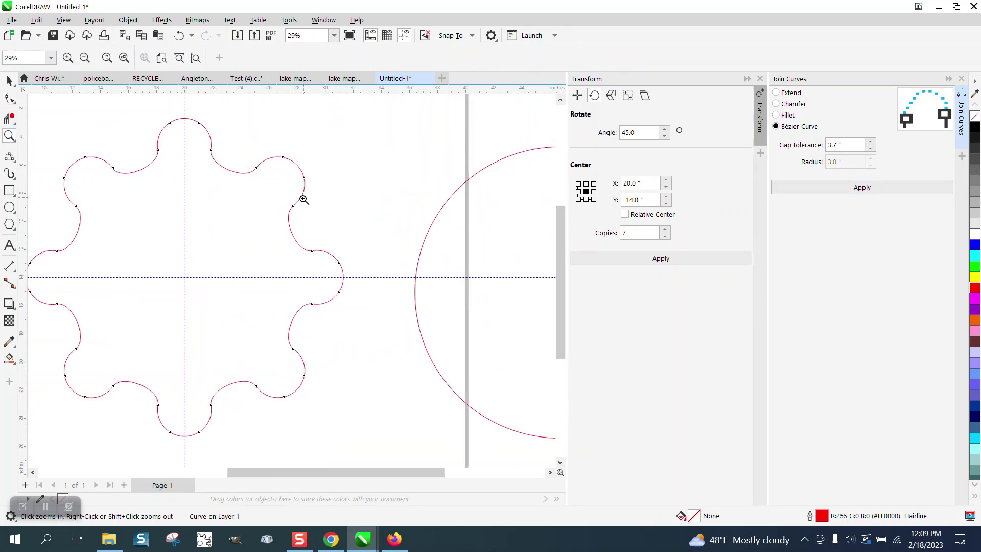
scroll(296, 198, "down", 2)
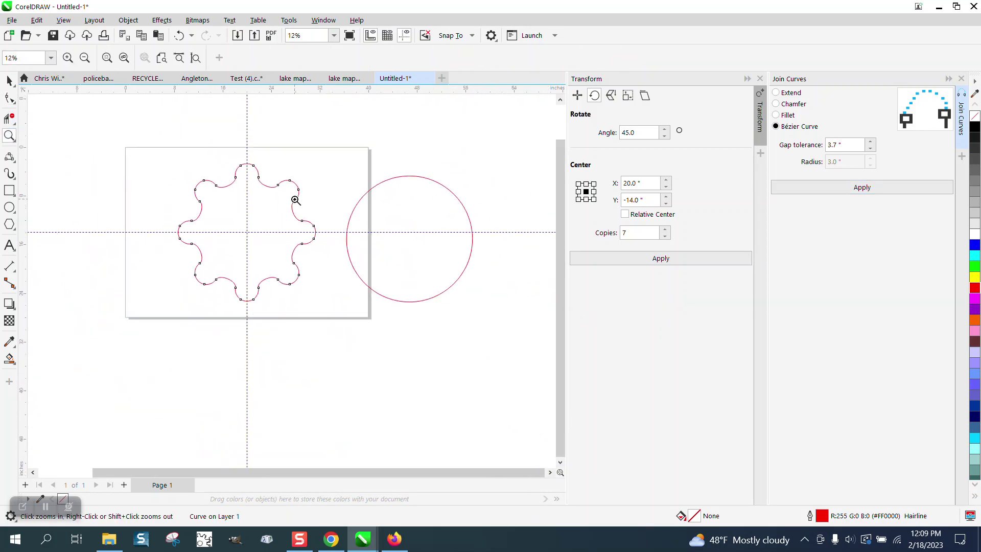